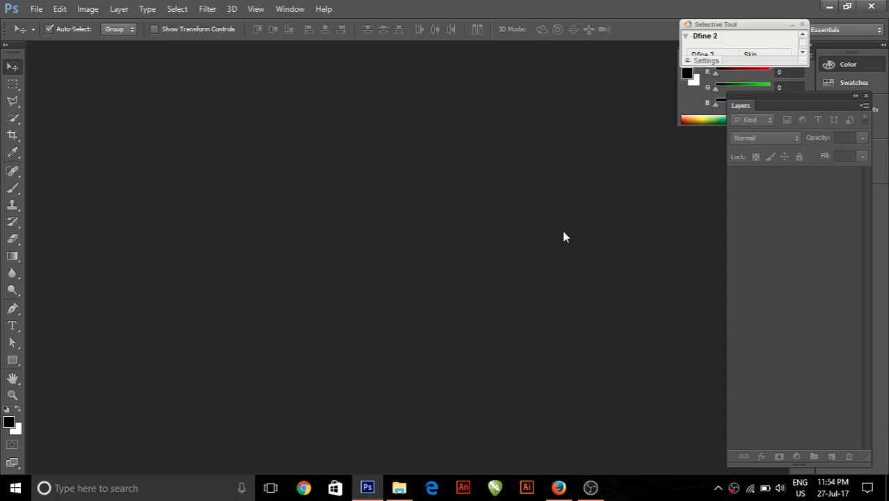
Step: Create a new white document, Untitled-1, with width and height set to 1200 pixels
click(36, 9)
click(38, 23)
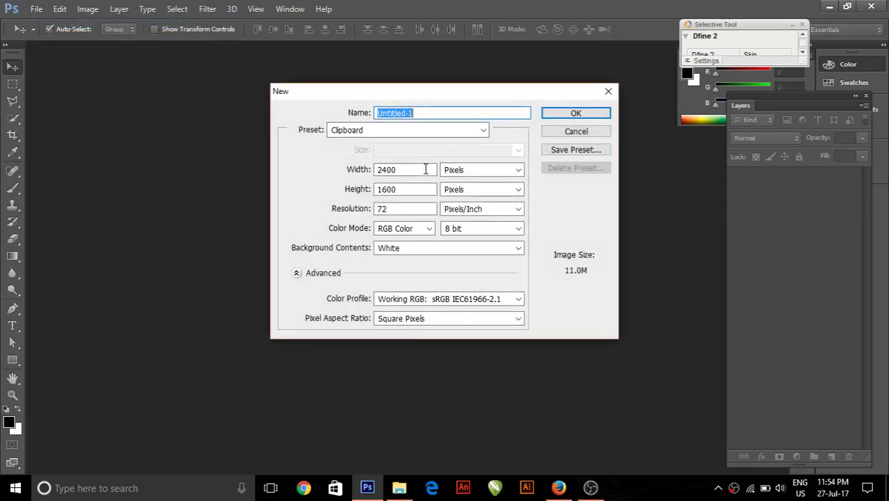
double_click(424, 170)
text(1)
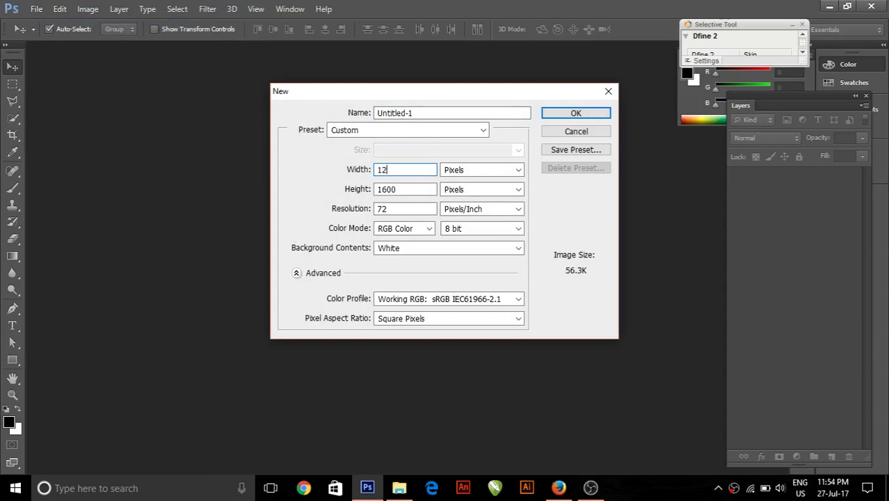
text(00)
double_click(386, 189)
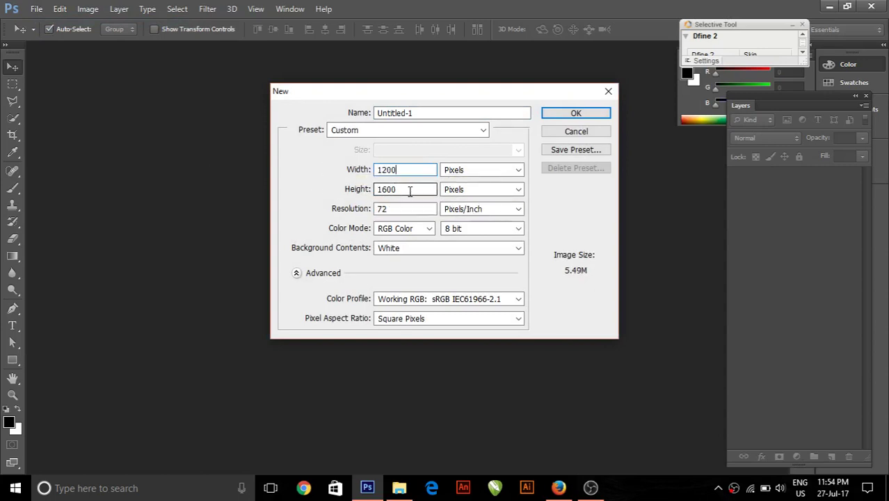
text(12)
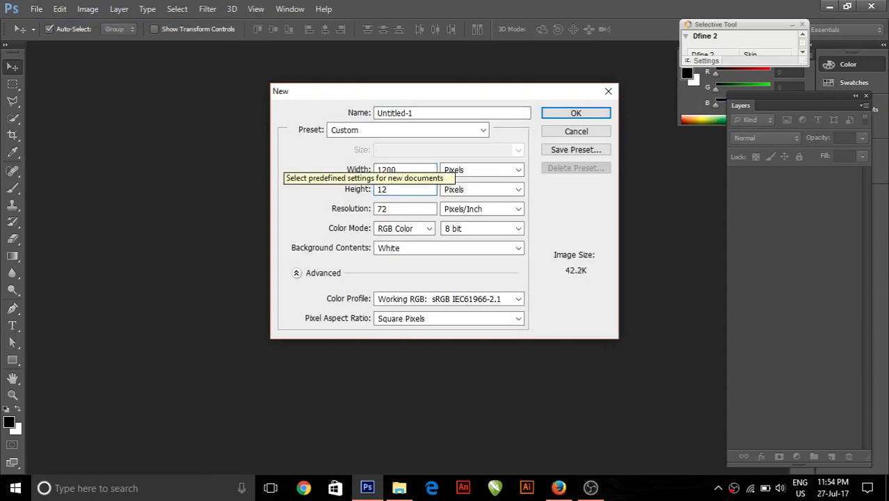
text(00)
click(557, 113)
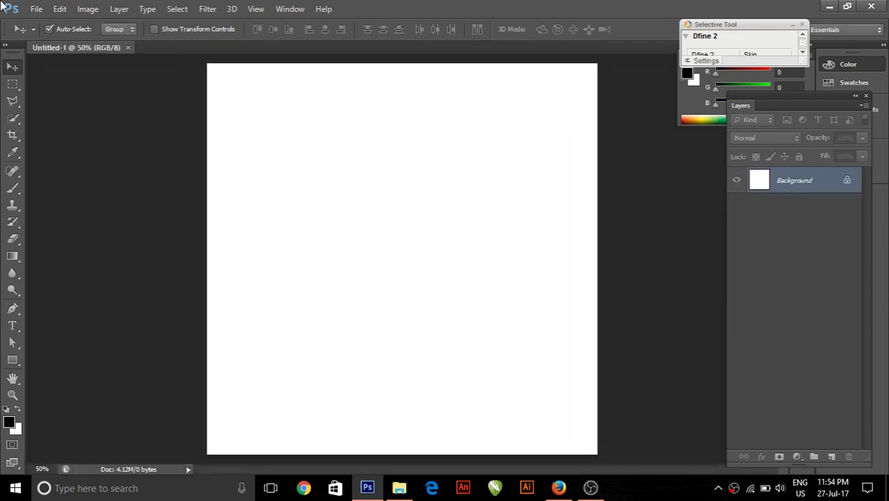
Step: In the browser, replace the old search and run a Google Images search for 'pillow'
click(558, 488)
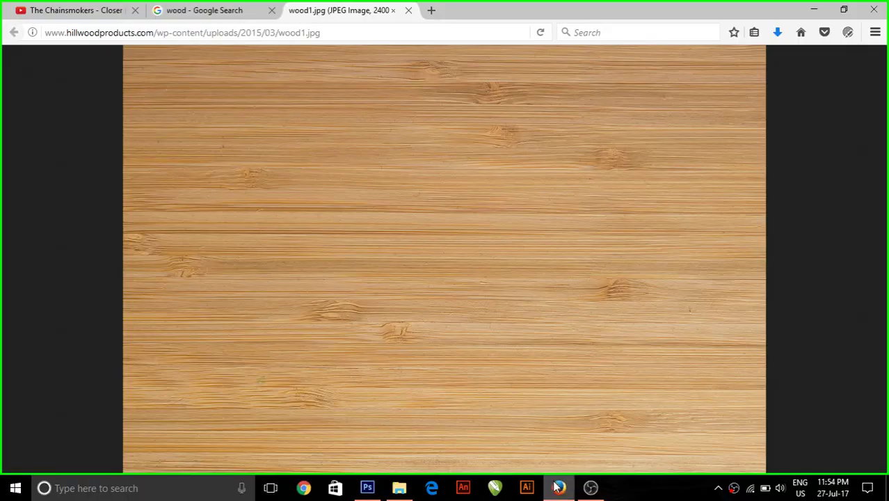
click(209, 10)
scroll(309, 114, up, 3)
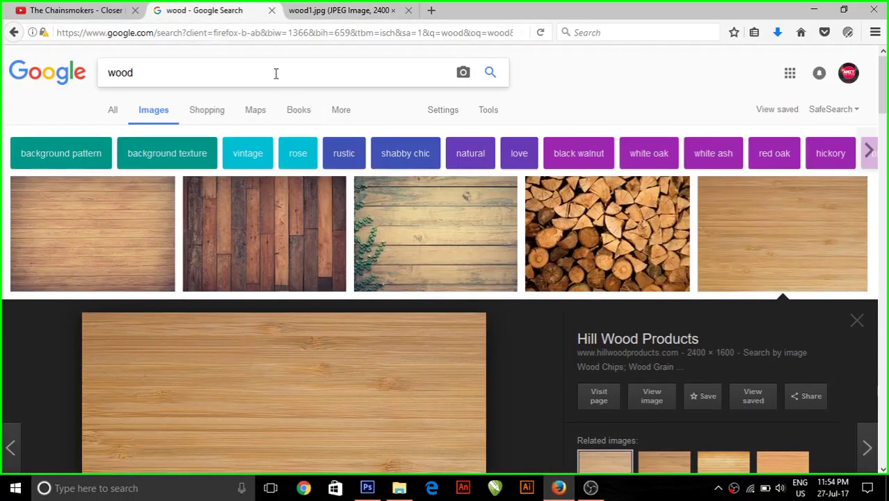
double_click(276, 71)
text(pillow)
key(Return)
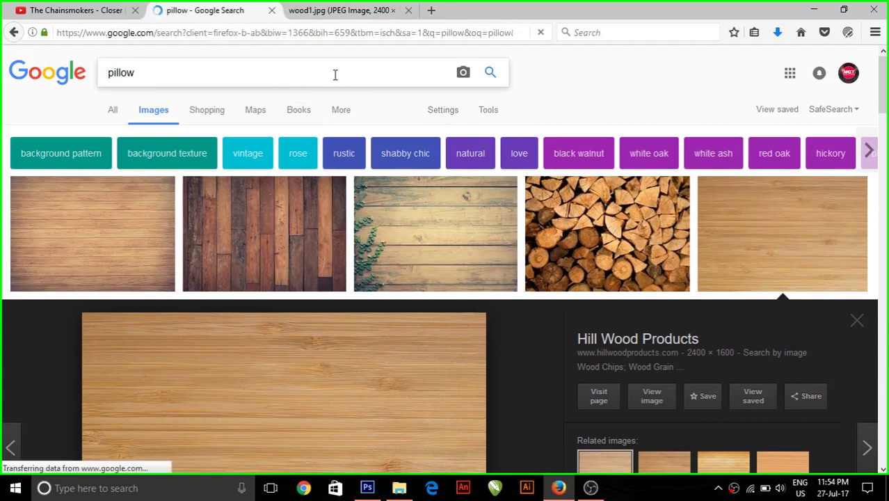
Step: Browse the pillow results and preview a plain solid white square pillow image
scroll(592, 363, down, 5)
scroll(591, 364, down, 2)
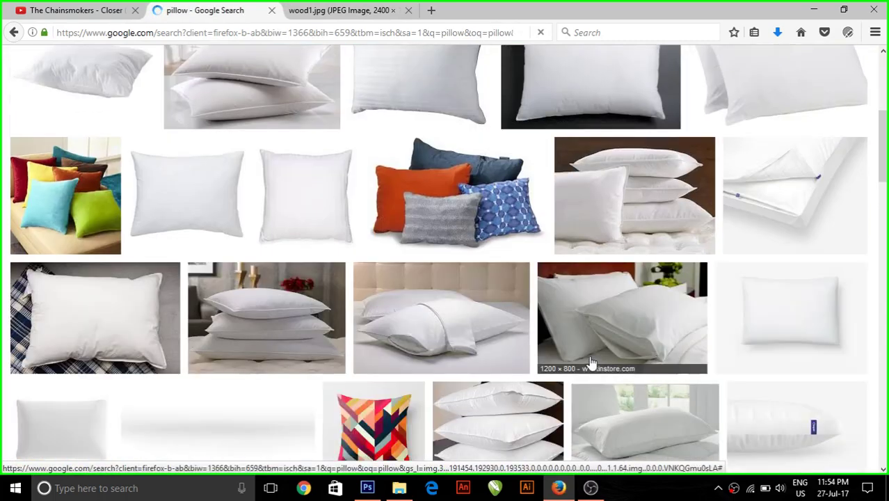
scroll(592, 375, down, 5)
scroll(593, 384, down, 4)
scroll(593, 388, down, 4)
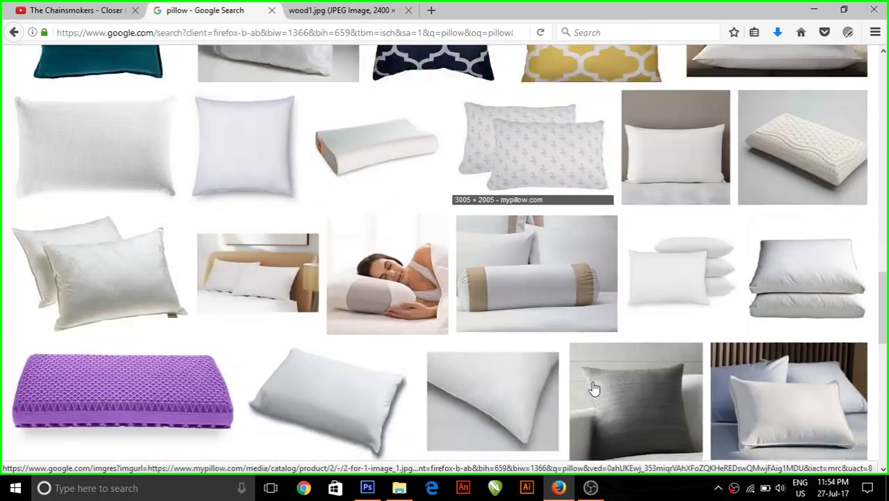
scroll(594, 388, down, 1)
scroll(593, 388, down, 3)
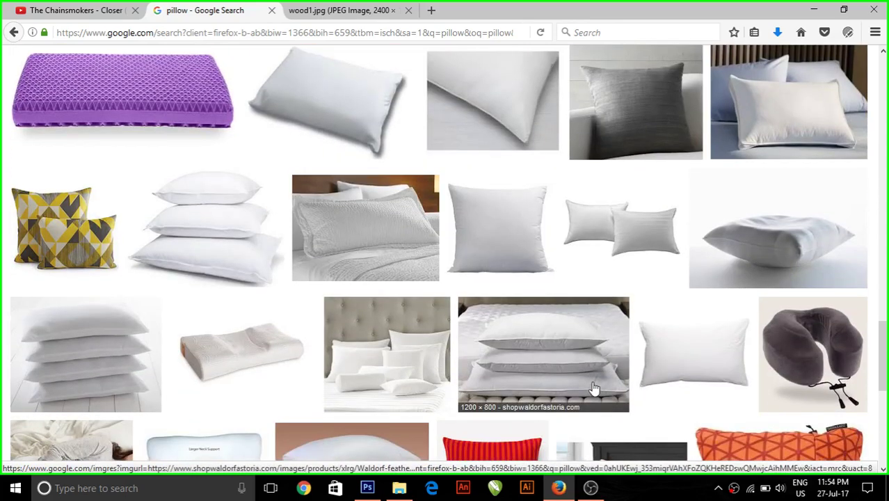
scroll(593, 388, down, 2)
scroll(594, 388, down, 2)
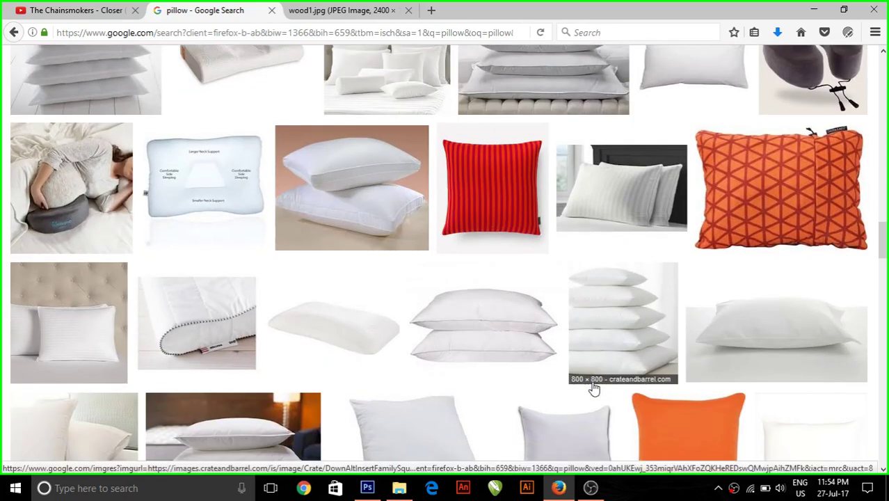
scroll(594, 388, down, 4)
scroll(593, 388, down, 1)
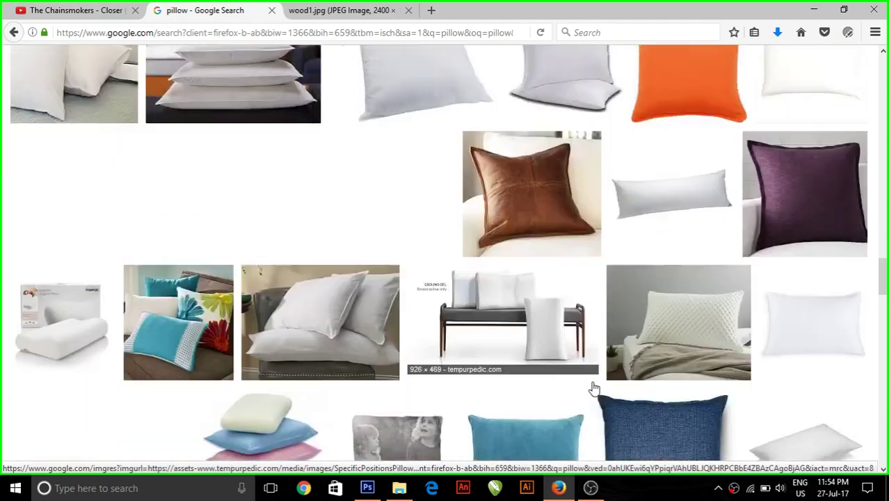
scroll(593, 388, down, 3)
scroll(607, 367, up, 3)
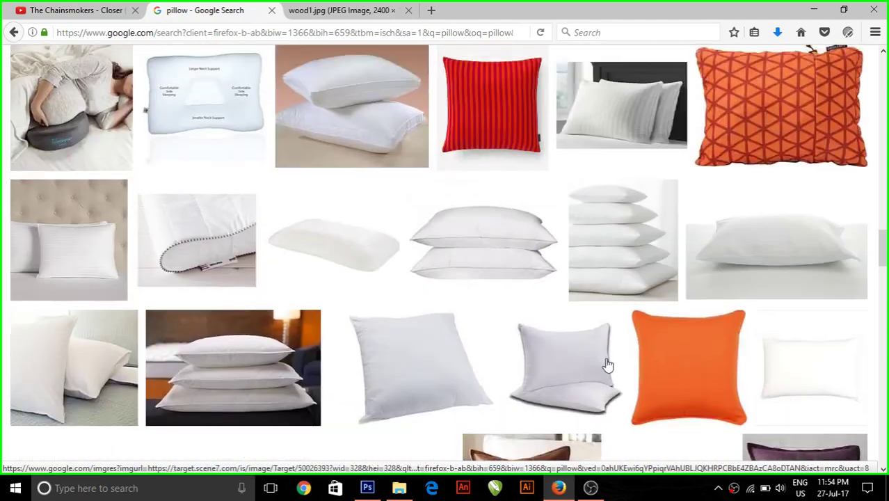
scroll(607, 367, up, 3)
scroll(607, 367, up, 3)
scroll(607, 366, up, 2)
scroll(607, 365, up, 2)
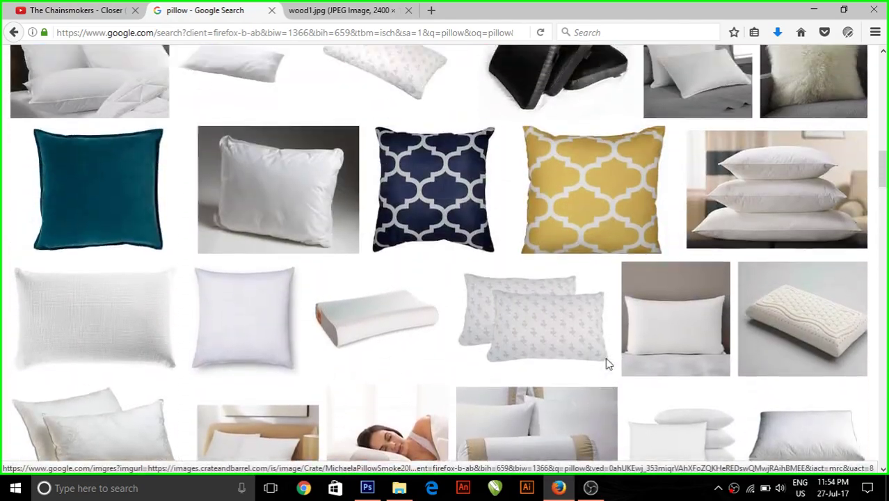
scroll(607, 365, up, 2)
scroll(607, 365, up, 2)
scroll(607, 365, up, 2)
scroll(607, 365, up, 1)
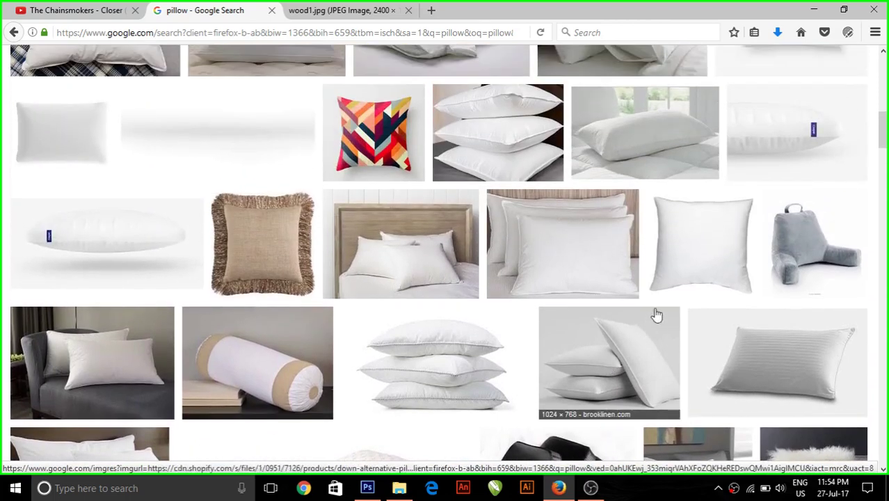
click(661, 230)
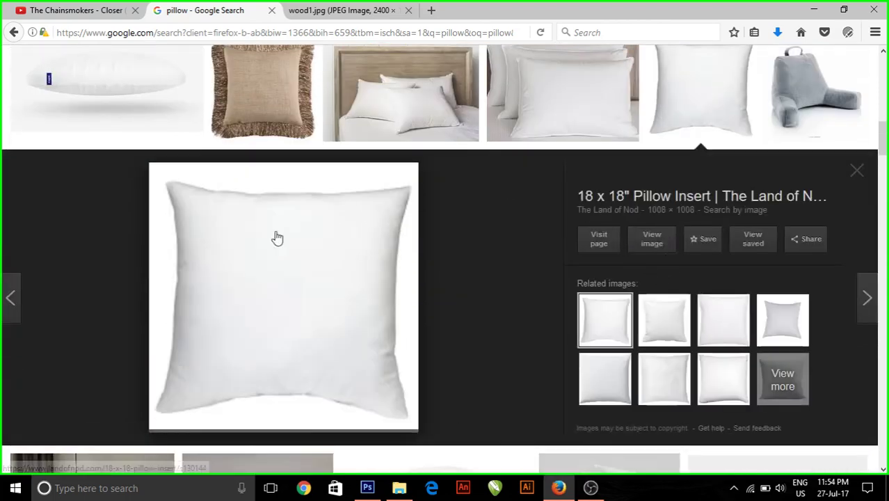
click(669, 336)
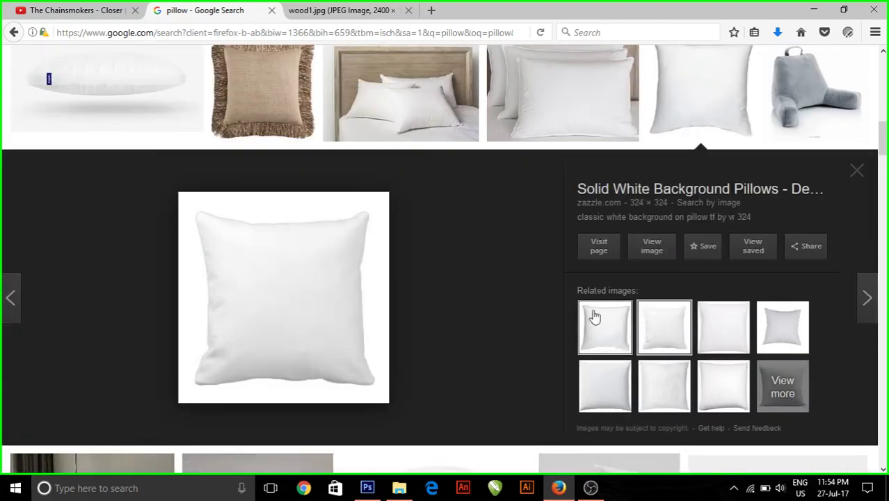
Step: Copy the white pillow image and return to the Photoshop canvas
right_click(329, 259)
click(410, 392)
click(367, 488)
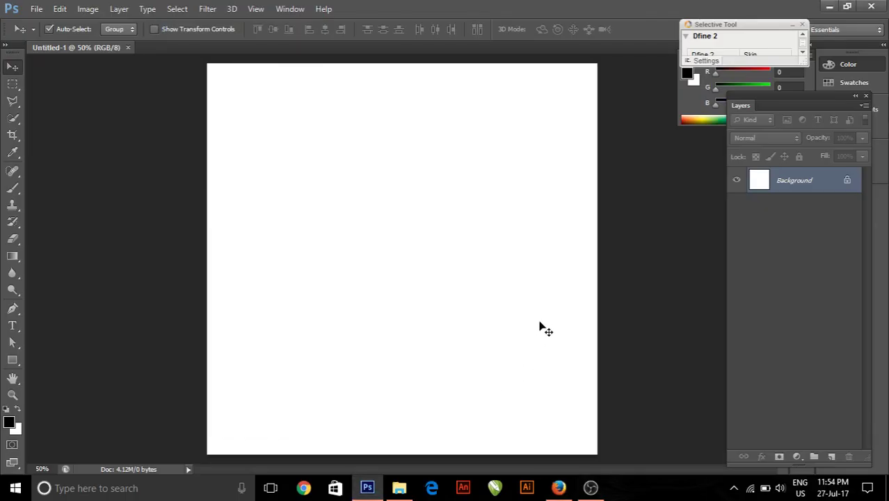
Step: Paste the pillow as Layer 1 and scale it up to about 216%, centred on the canvas
key(ctrl+v)
key(ctrl+t)
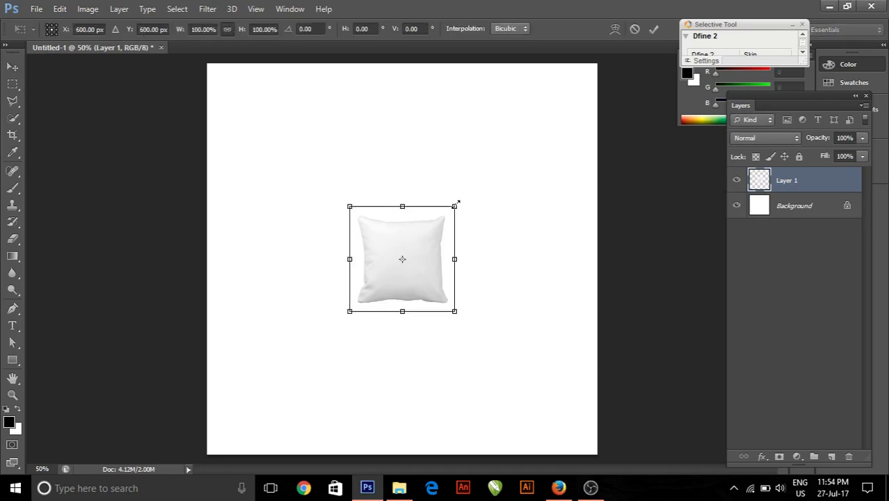
mouse_move(457, 203)
mouse_down()
mouse_move(530, 102)
mouse_move(515, 145)
mouse_up()
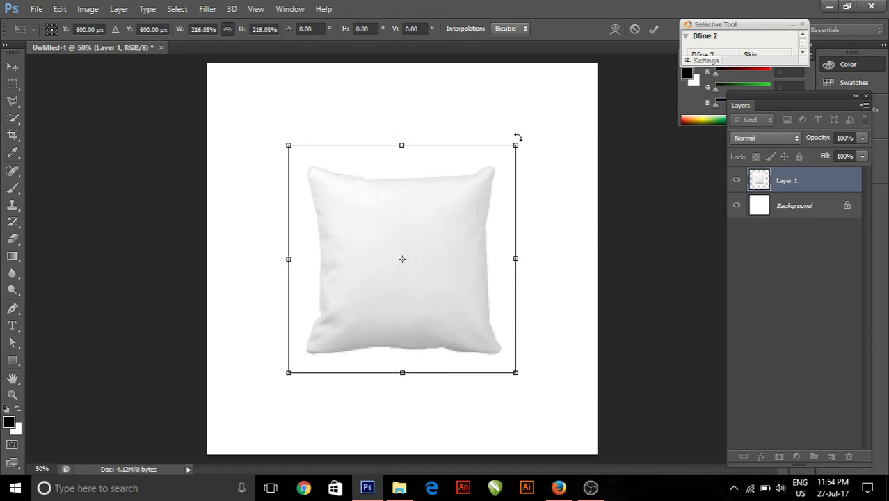
key(Return)
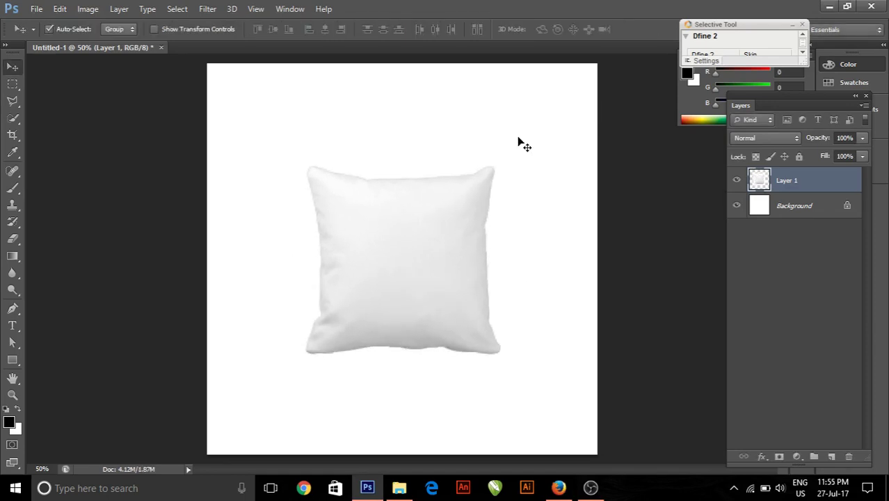
Step: Hide the Background layer and select the pillow with Select > Color Range
click(737, 205)
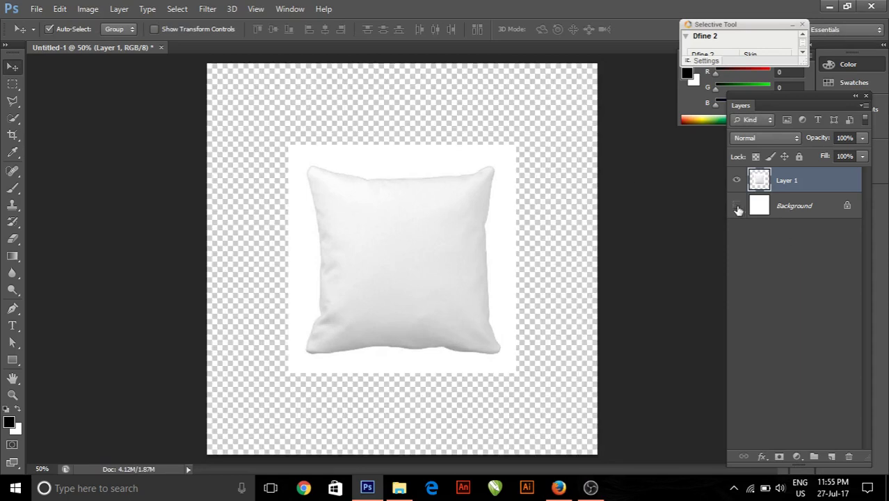
click(208, 9)
mouse_move(176, 9)
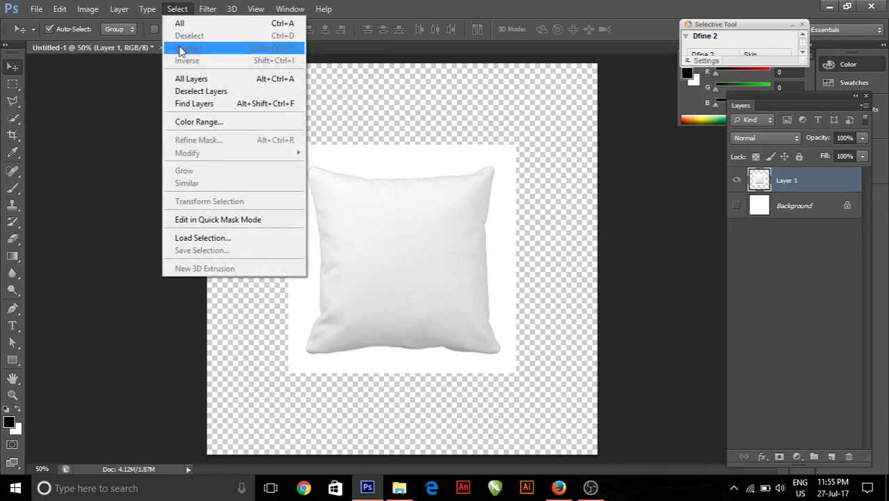
click(198, 122)
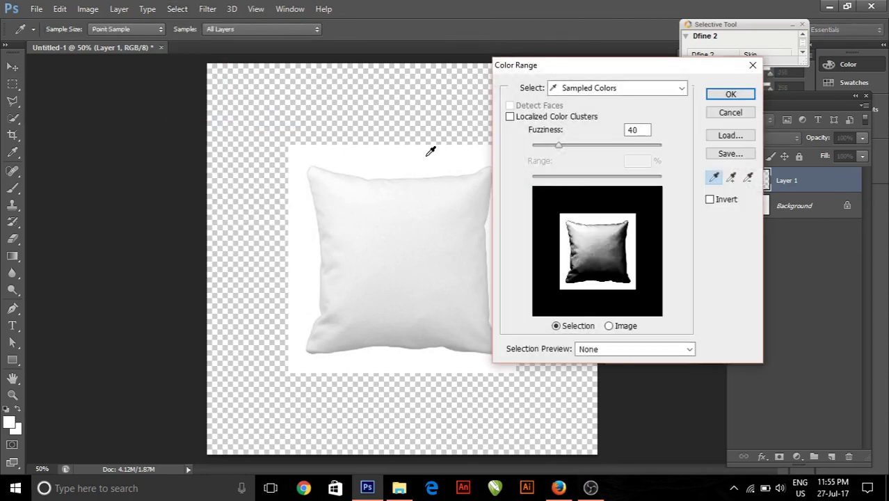
click(745, 94)
scroll(426, 252, up, 2)
scroll(420, 242, up, 2)
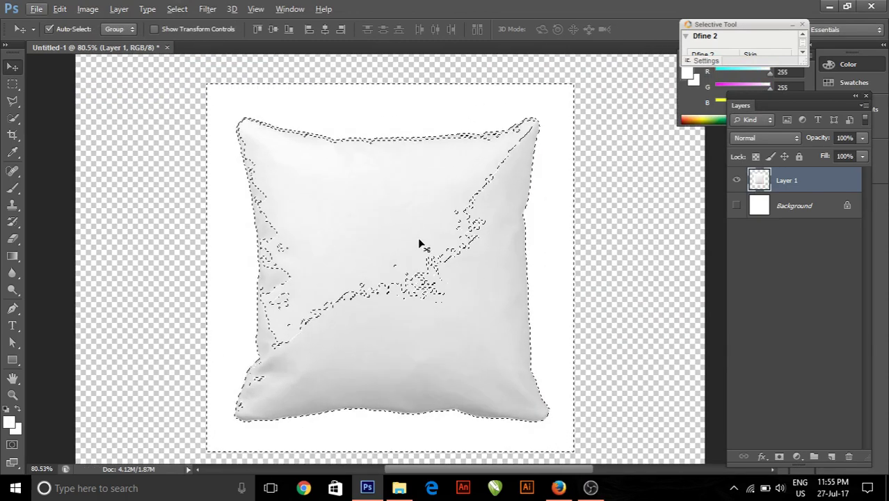
Step: Use Quick Selection to remove stray fragments and smooth the pillow selection's top-left spike
click(14, 119)
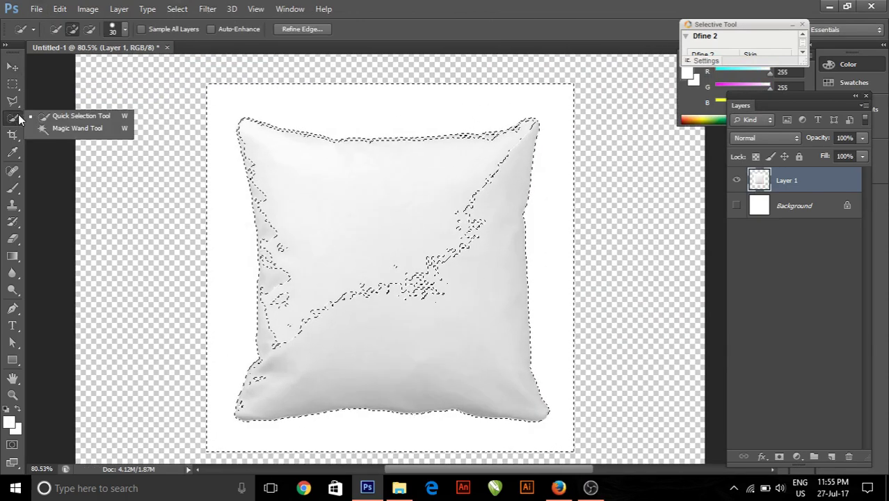
click(69, 121)
scroll(376, 249, down, 2)
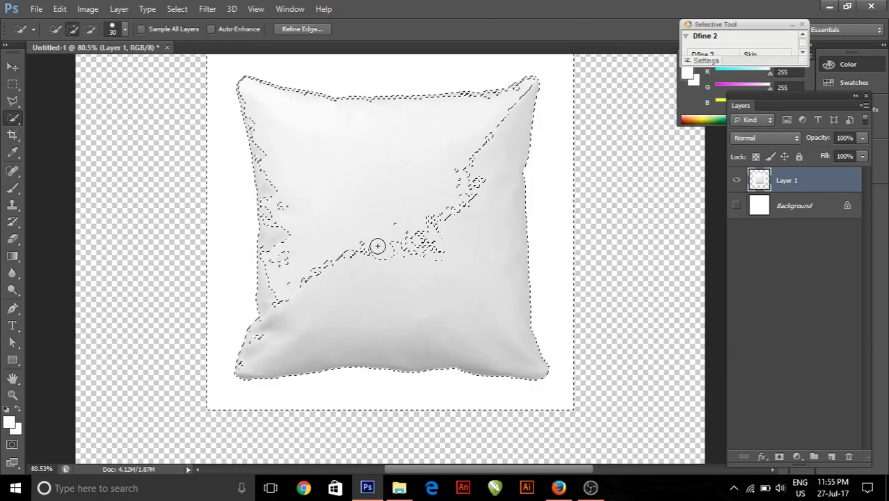
mouse_move(377, 245)
mouse_down()
mouse_move(358, 241)
mouse_move(416, 143)
mouse_up()
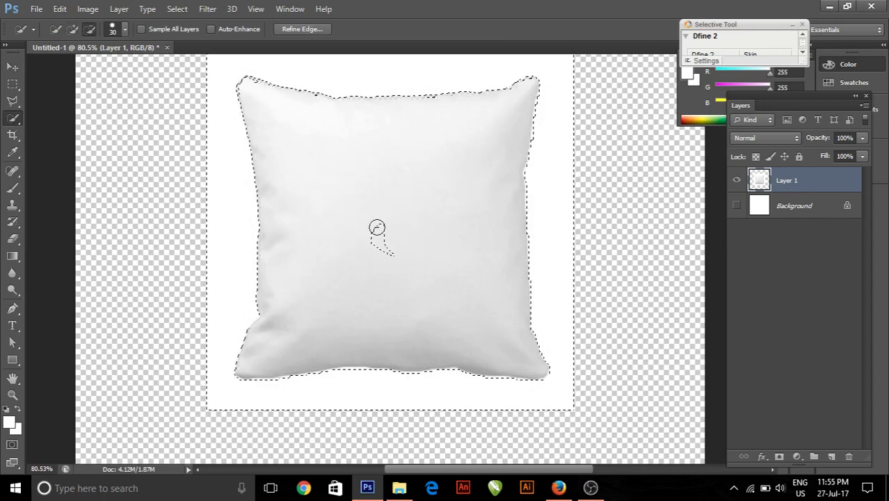
drag(377, 228, 386, 249)
scroll(264, 135, up, 2)
scroll(264, 135, up, 2)
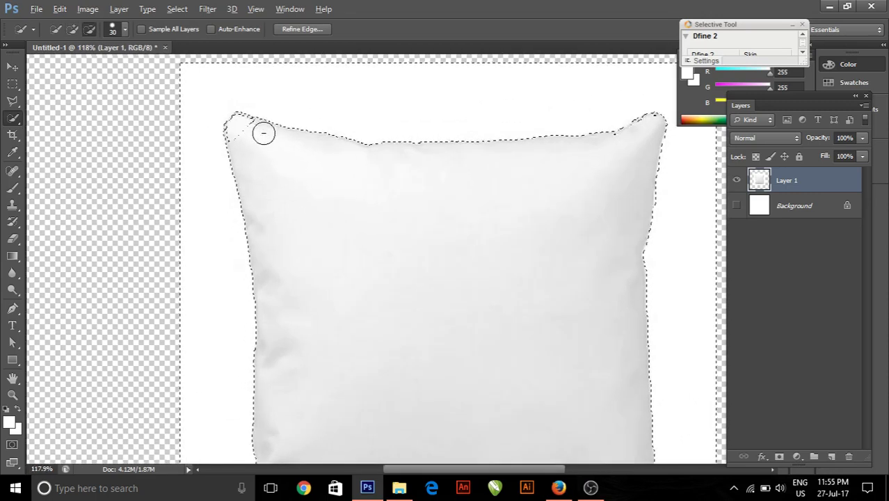
click(240, 126)
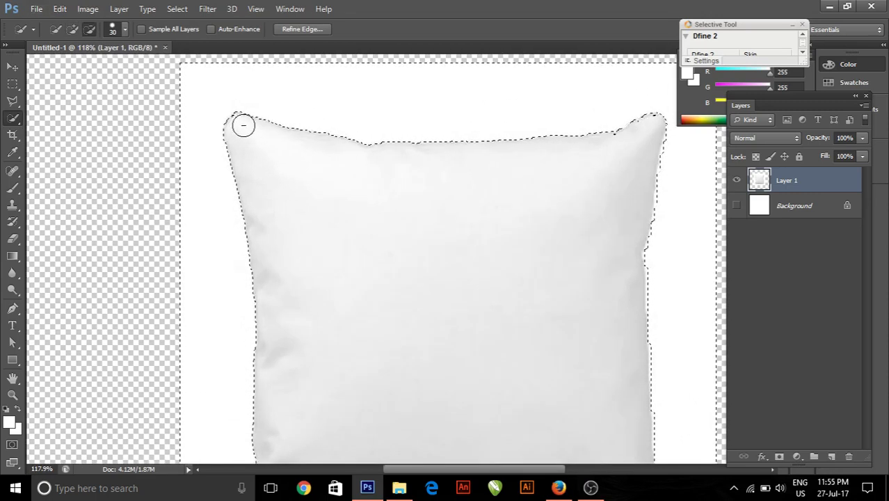
scroll(496, 193, down, 2)
scroll(544, 206, down, 3)
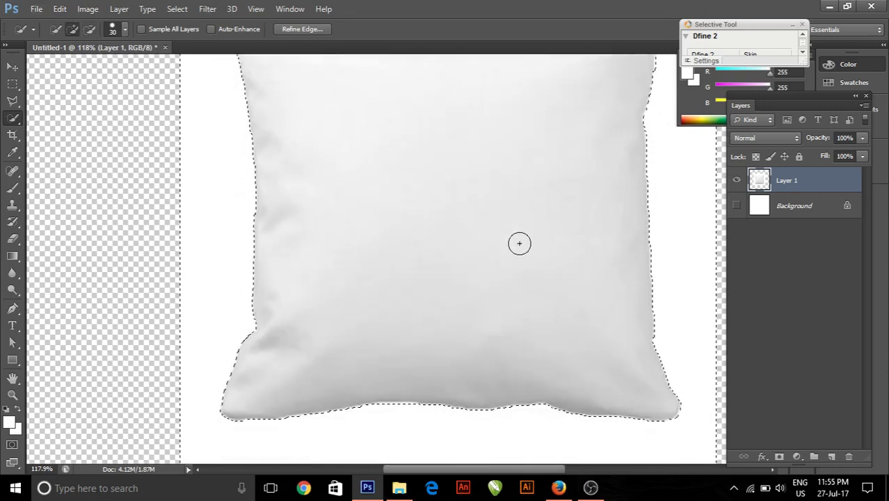
scroll(520, 243, down, 1)
scroll(511, 238, down, 2)
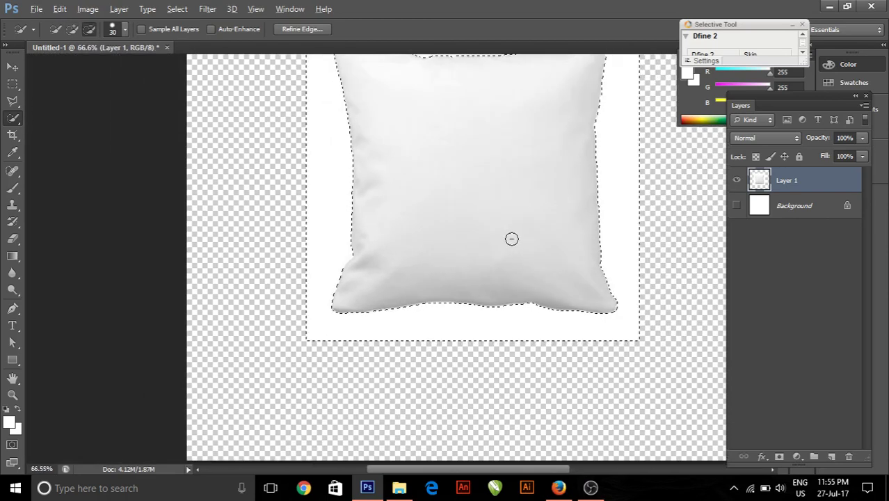
scroll(514, 237, down, 1)
scroll(521, 230, down, 1)
drag(541, 193, 484, 226)
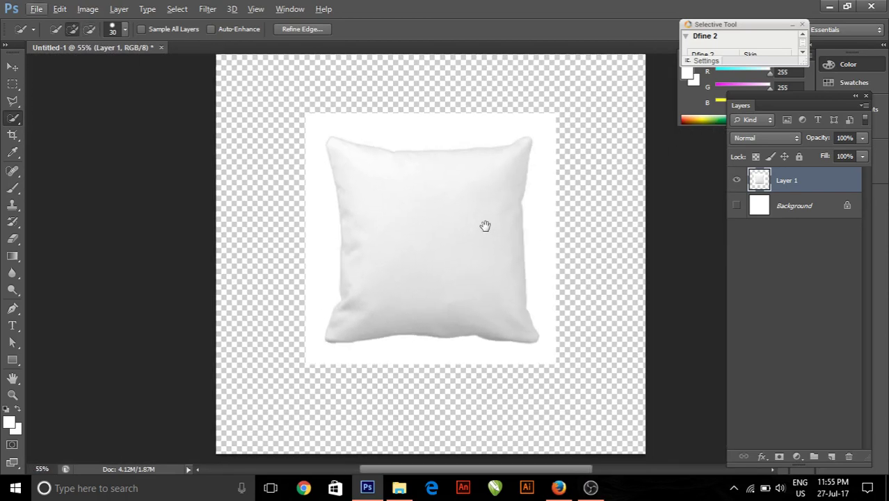
Step: Delete the white area around the pillow and unlock the Background as Layer 0
key(Delete)
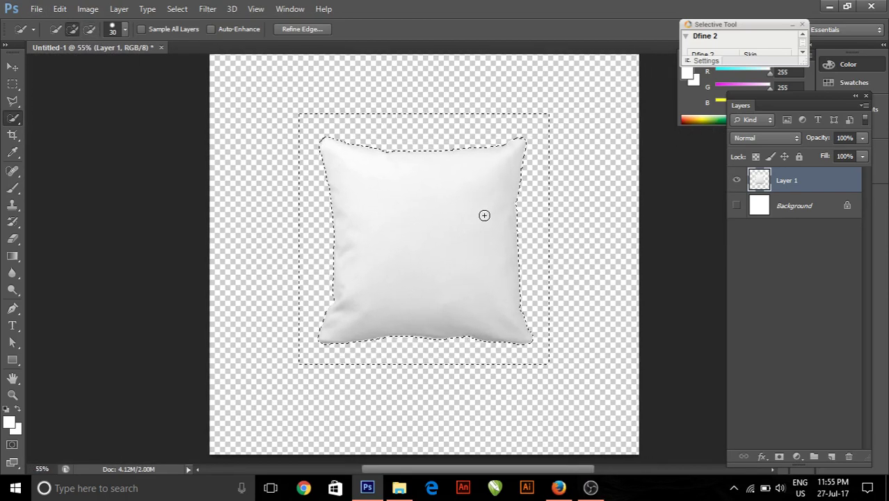
key(ctrl+d)
key(v)
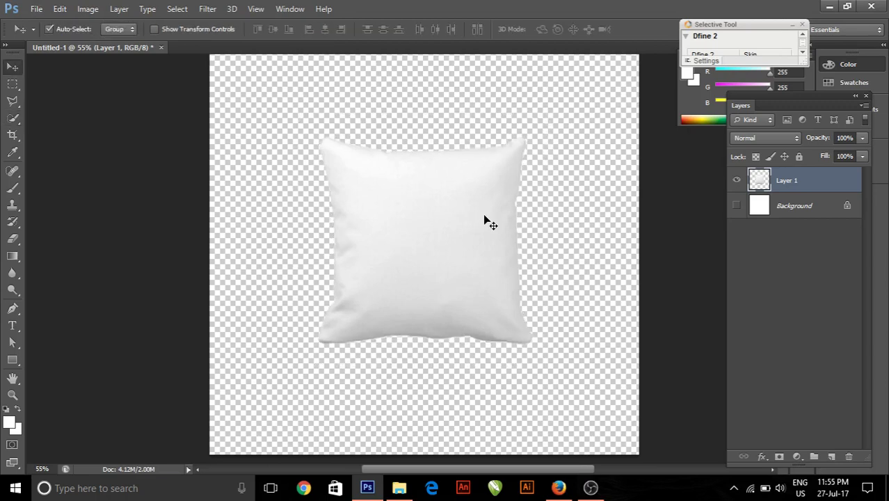
click(737, 206)
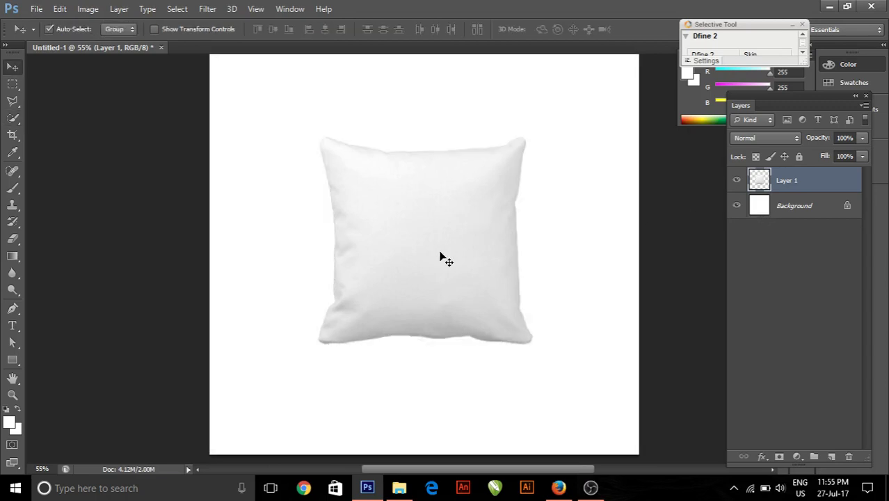
click(822, 211)
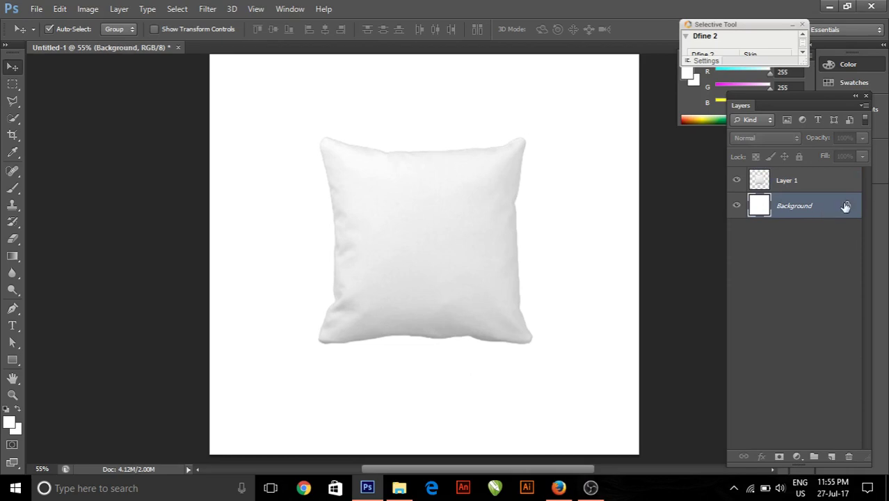
double_click(846, 207)
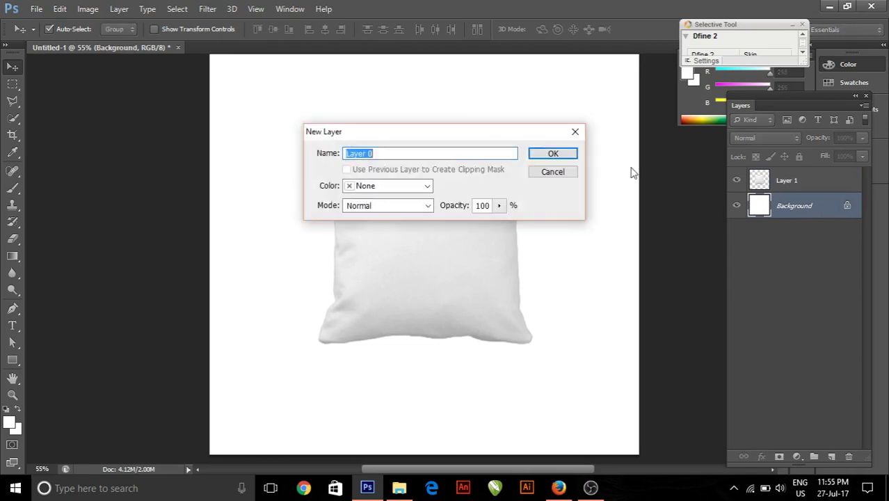
click(562, 151)
Step: Load Layer 1's pillow outline as a selection and delete that shape from Layer 0
click(813, 185)
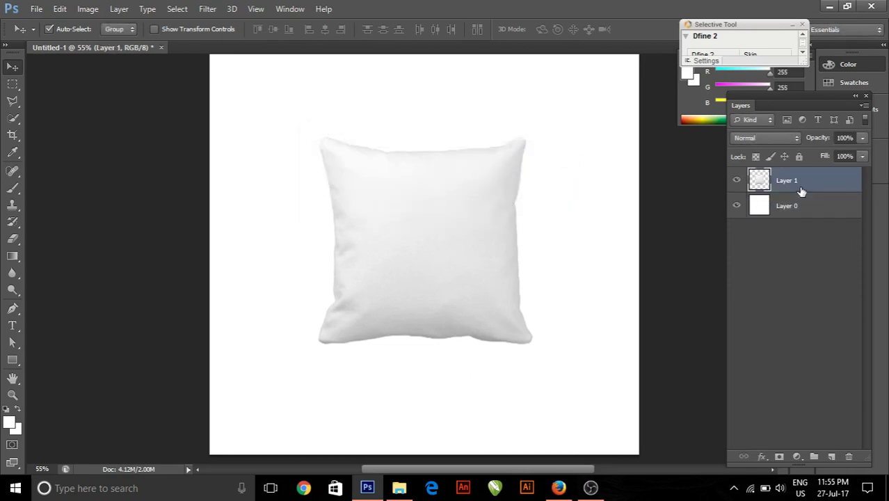
ctrl+click(762, 181)
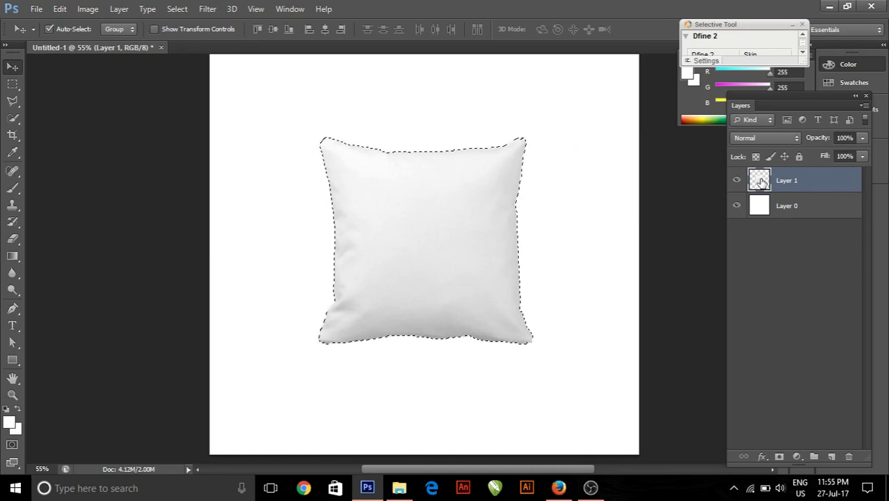
click(784, 207)
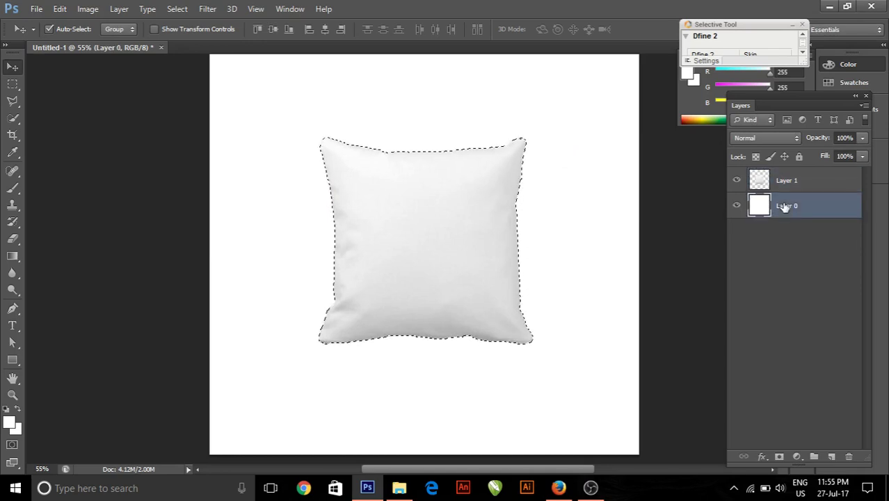
right_click(763, 234)
click(756, 284)
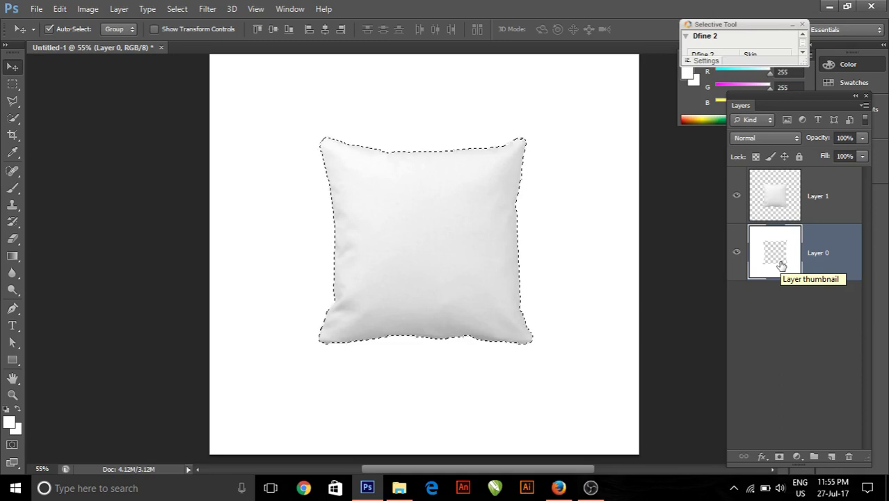
key(Delete)
key(ctrl+d)
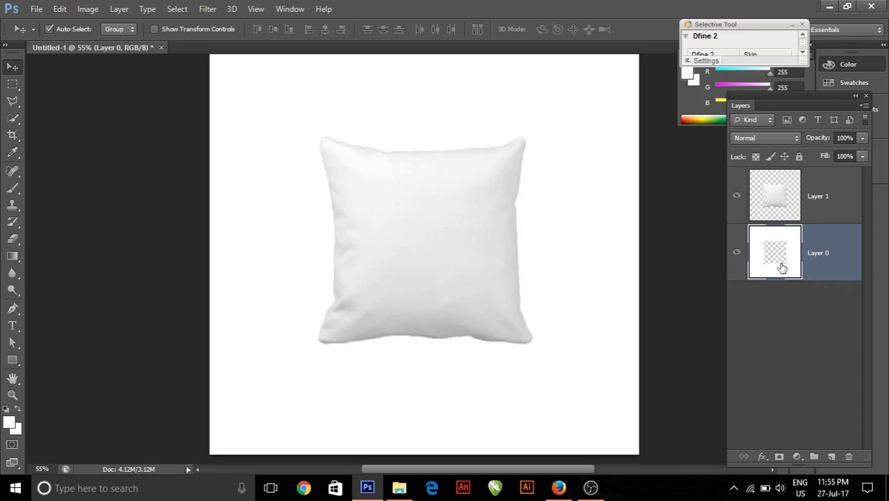
Step: Restore small layer thumbnails and toggle the pillow layer to check the hole in Layer 0
right_click(798, 318)
click(765, 337)
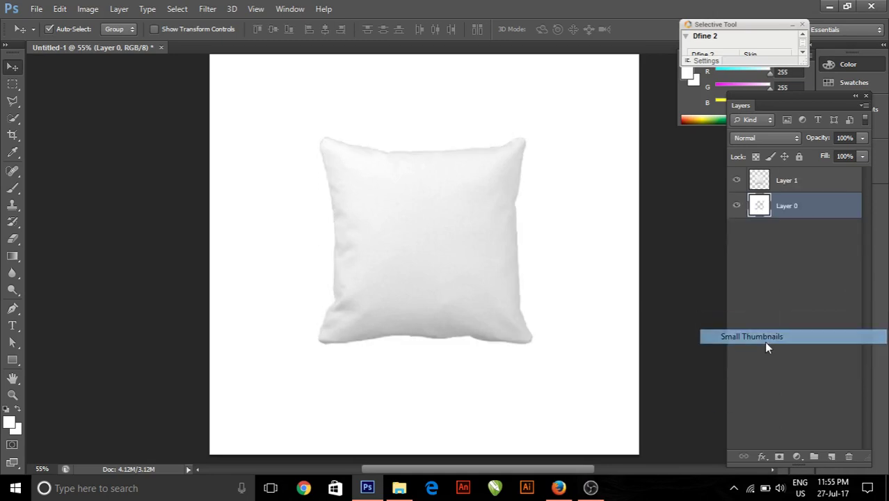
click(440, 216)
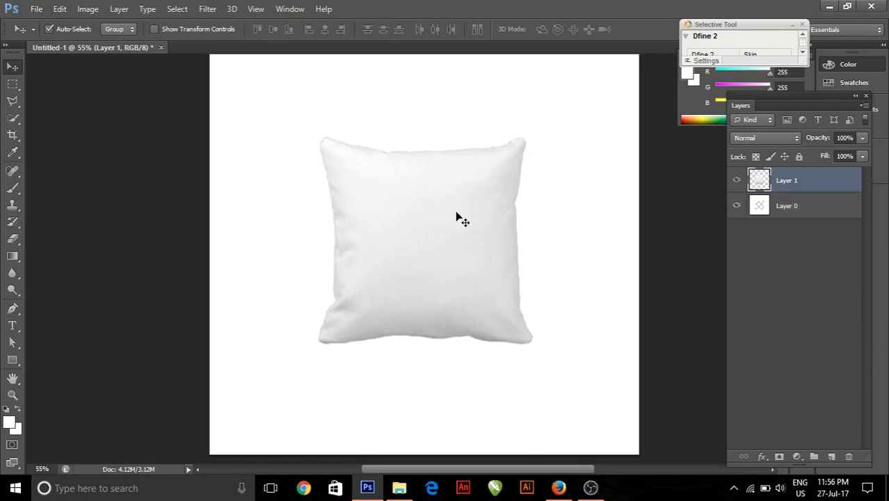
click(735, 180)
click(735, 180)
click(560, 480)
scroll(317, 224, up, 5)
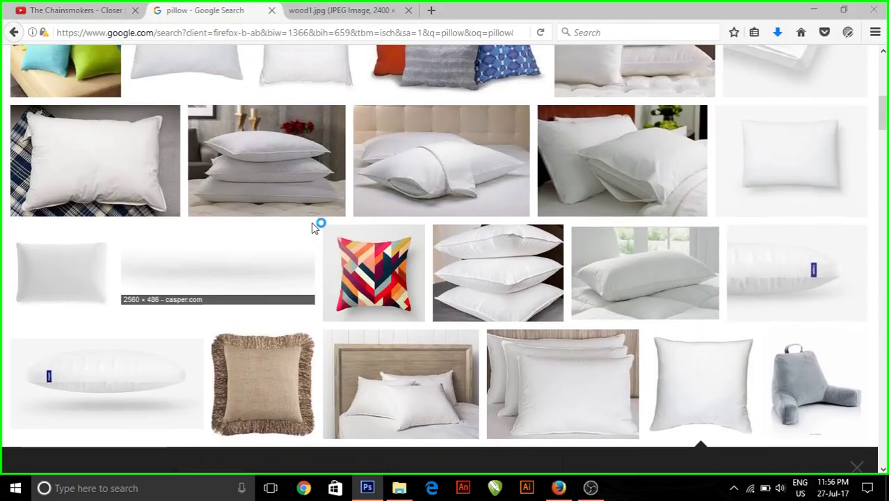
scroll(316, 222, up, 5)
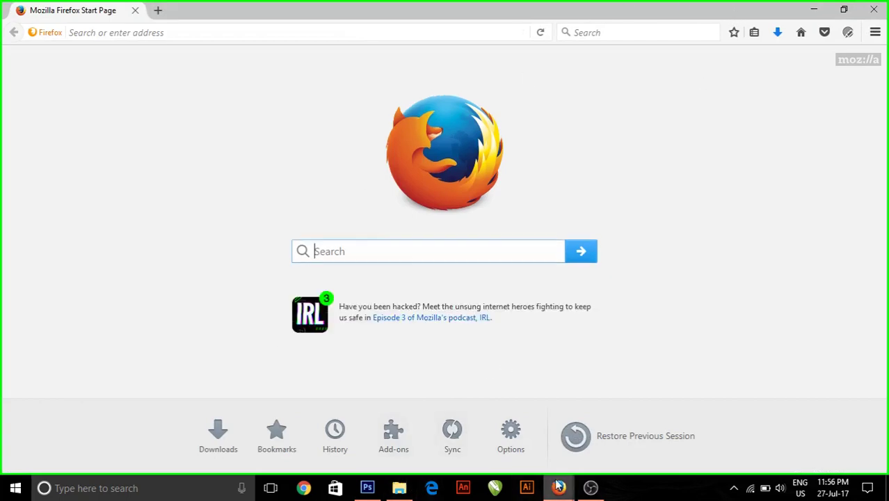
Step: Create a new 324 × 324 pixel document
click(367, 488)
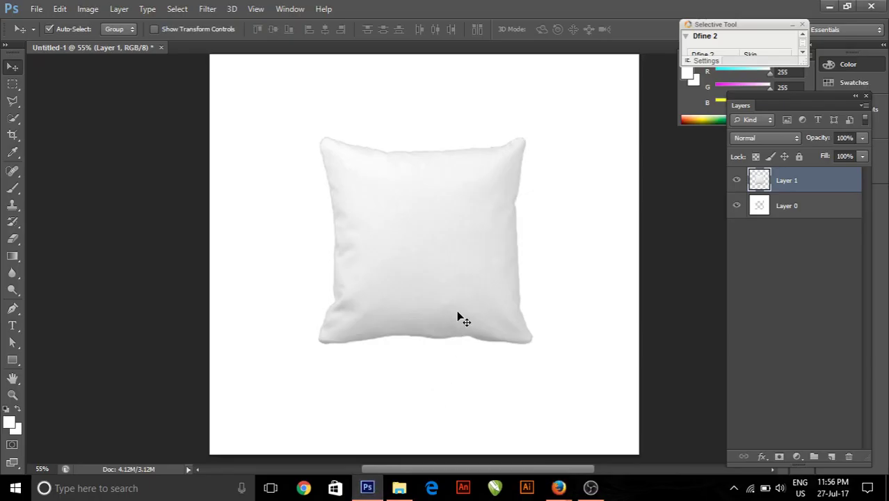
click(36, 9)
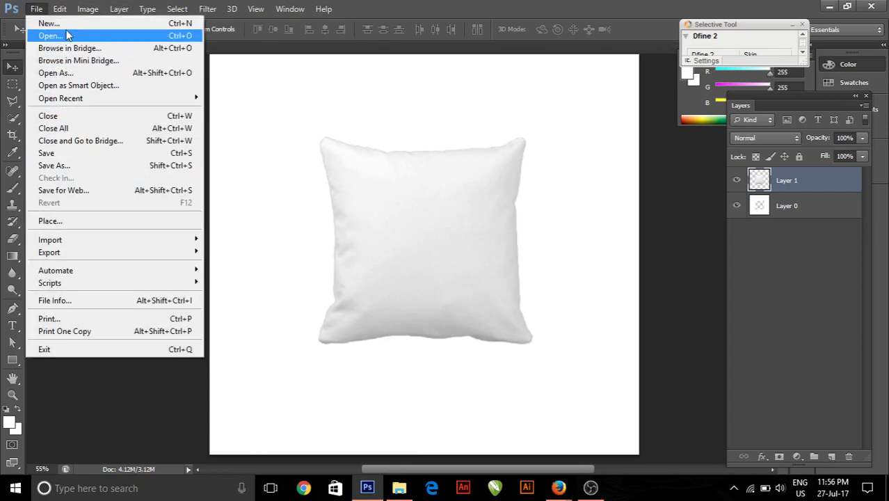
click(65, 24)
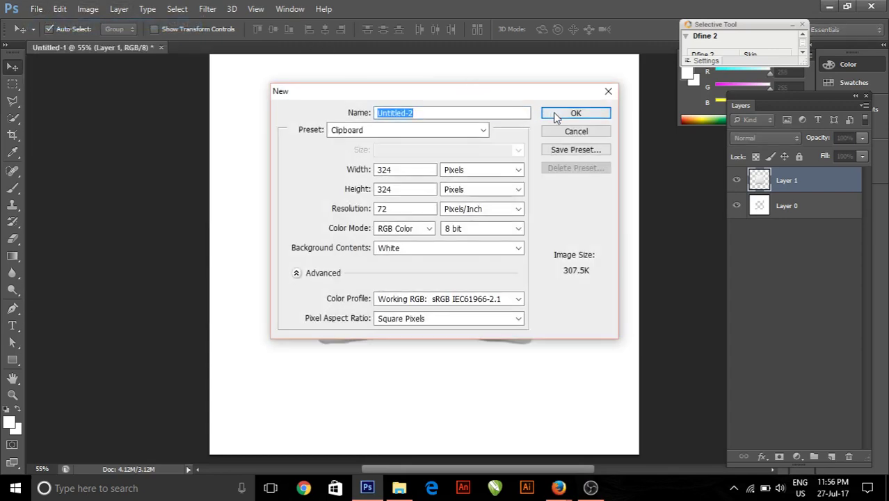
key(Return)
Step: Fill it with the orange grid pattern and drag it into Untitled-1 as Layer 2
click(36, 8)
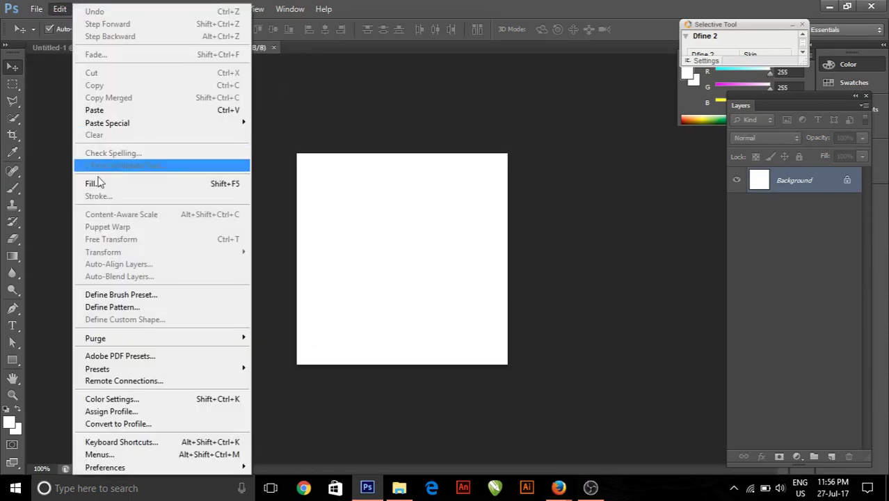
click(215, 188)
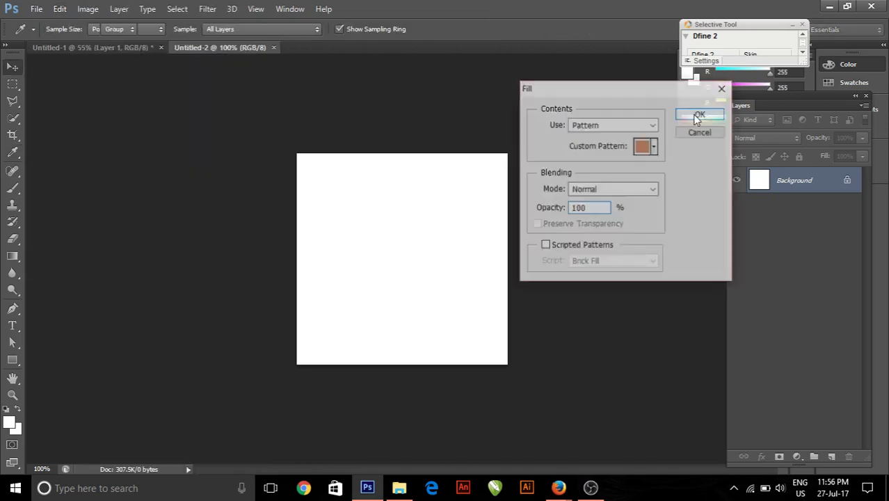
click(700, 114)
mouse_move(471, 278)
mouse_down()
mouse_move(144, 48)
mouse_move(271, 141)
mouse_up()
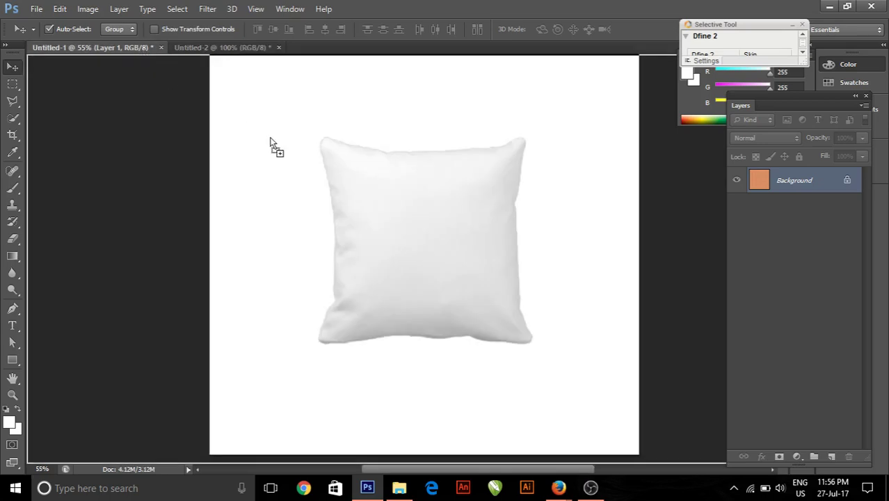
drag(373, 196, 374, 198)
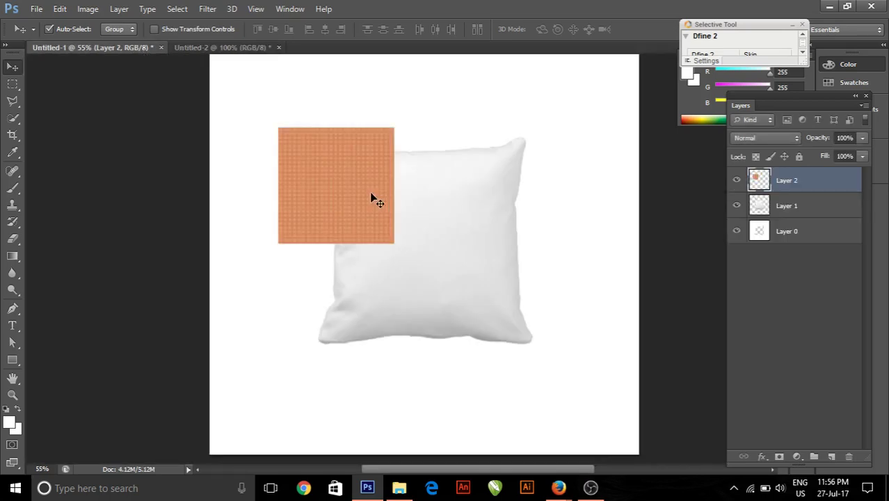
Step: Scale Layer 2's orange pattern to cover the pillow and move it to the bottom of the stack
click(60, 8)
mouse_move(103, 252)
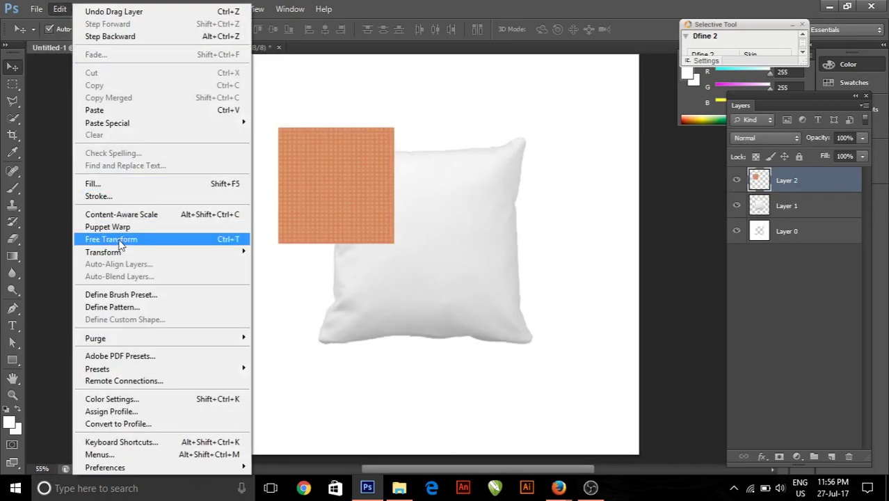
click(306, 270)
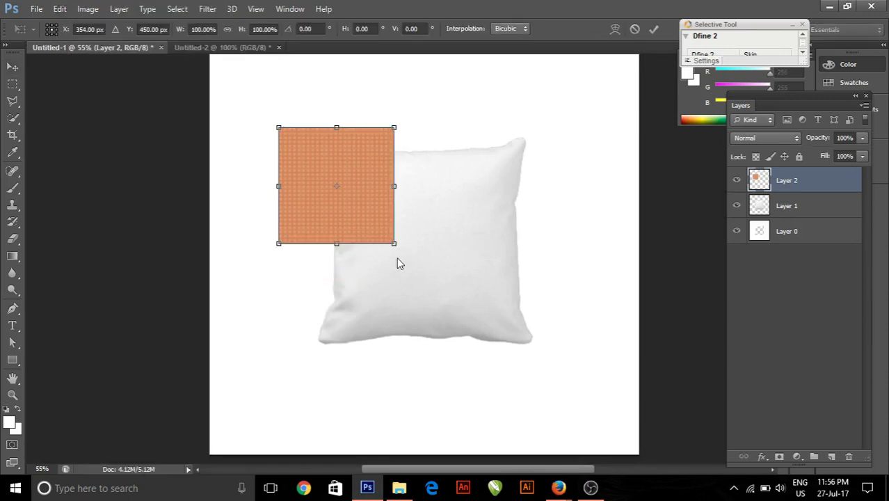
drag(396, 245, 565, 380)
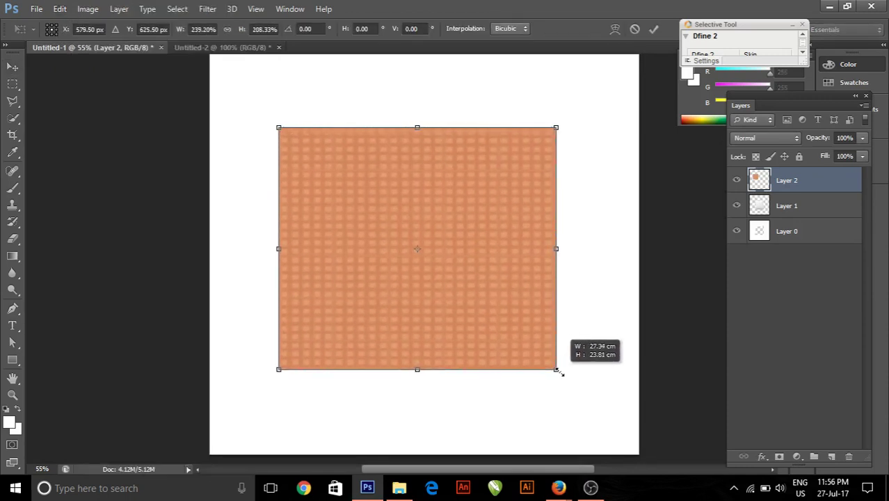
key(Return)
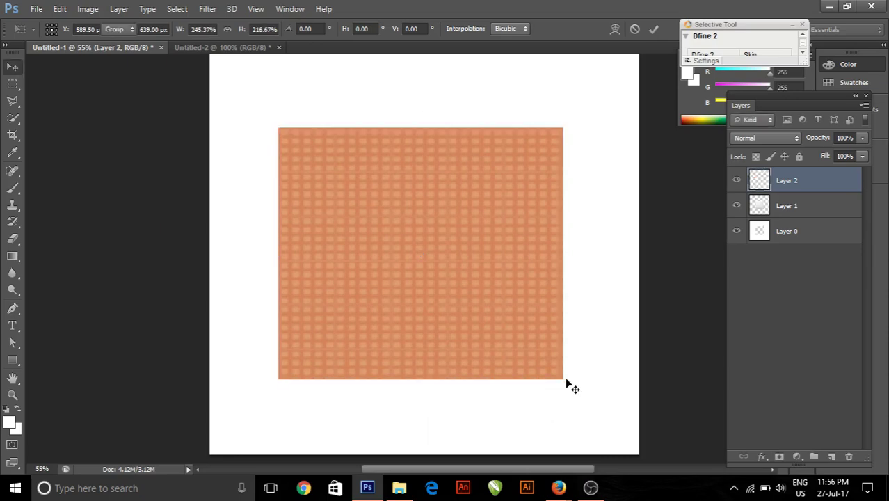
drag(798, 185, 799, 258)
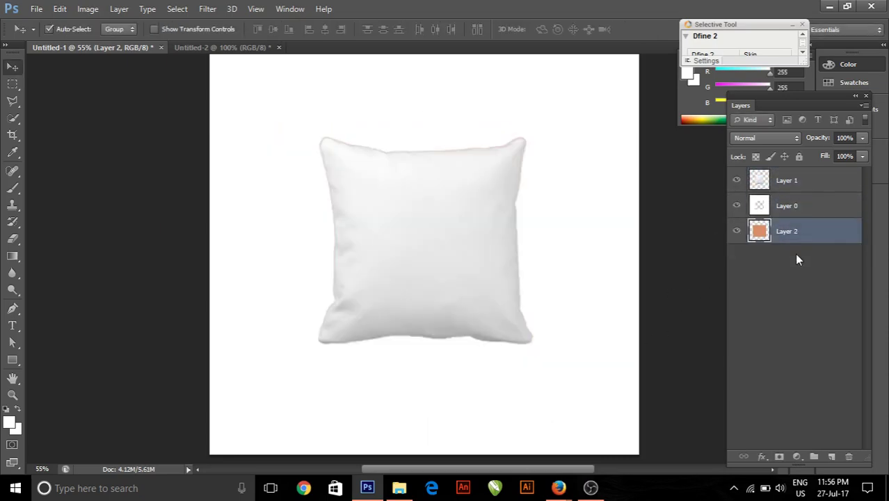
Step: Set Layer 1's blend mode to Multiply over the orange pattern
click(775, 182)
click(736, 181)
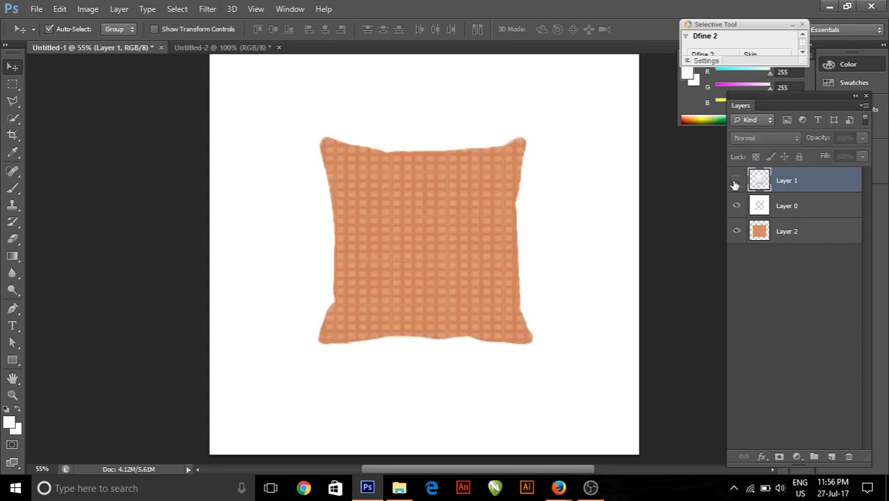
click(736, 181)
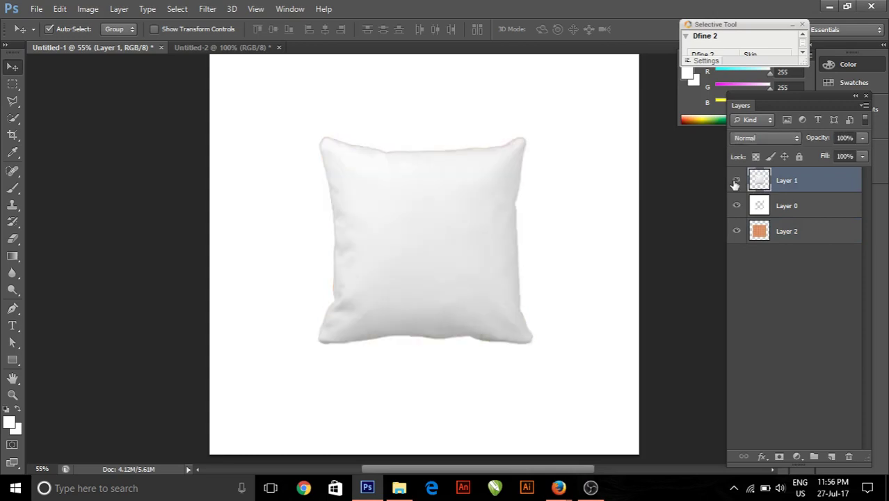
click(764, 139)
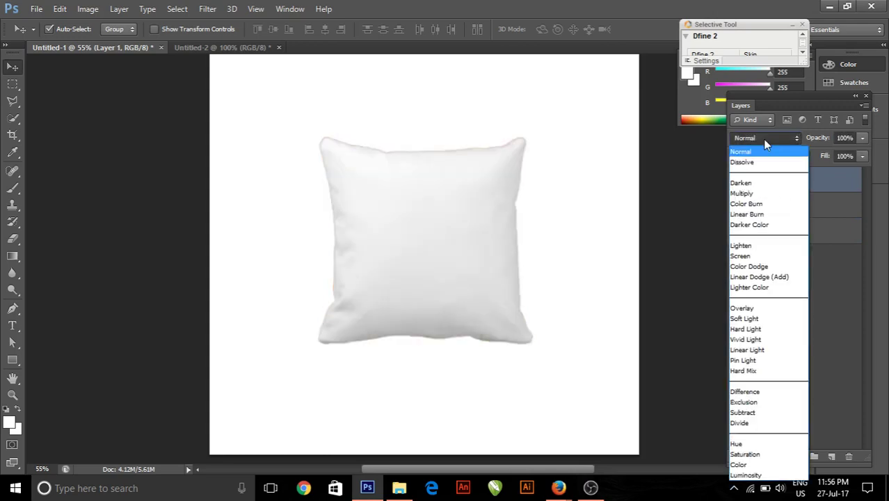
click(748, 194)
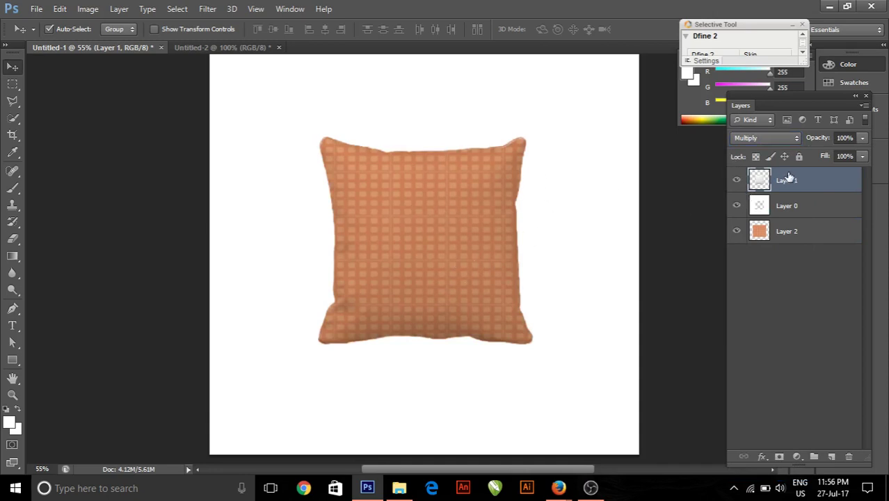
Step: Duplicate Layer 1 and set the copy to Linear Burn at 66% opacity
drag(788, 178, 836, 455)
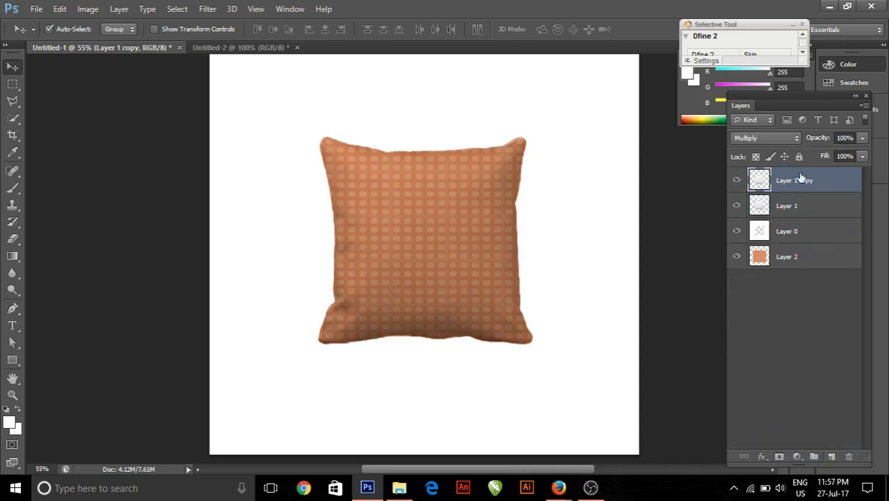
click(762, 137)
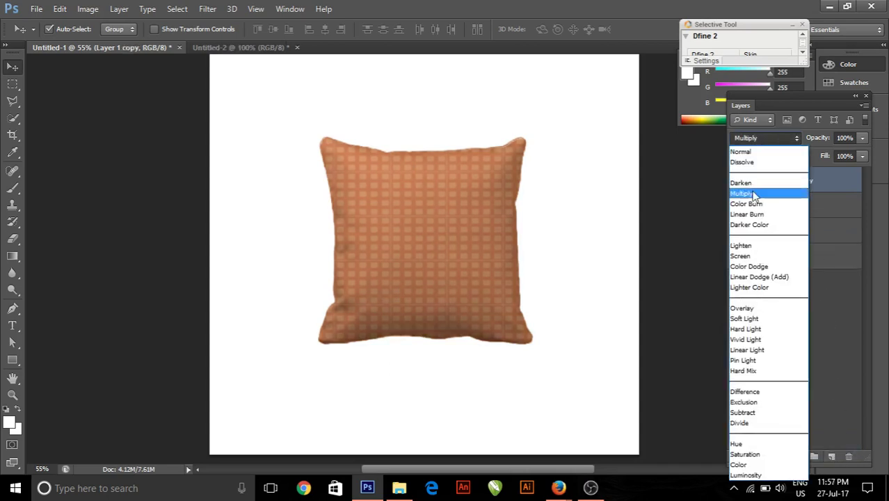
click(755, 216)
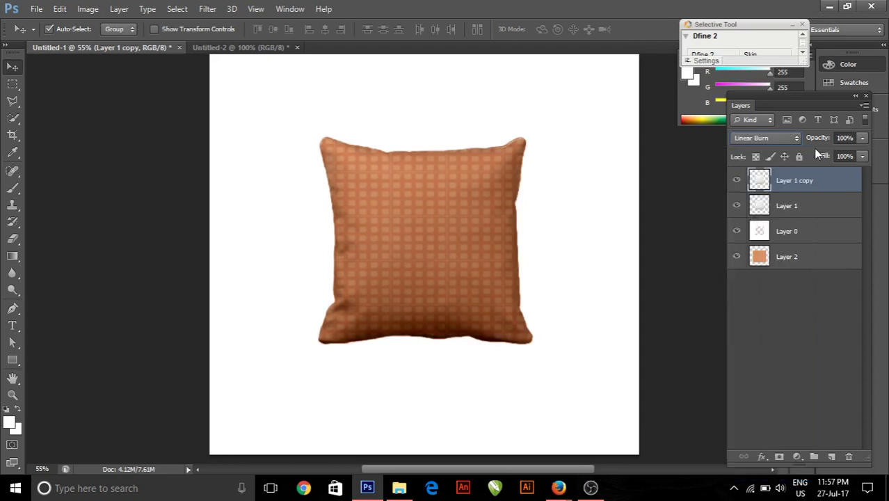
drag(824, 140, 819, 140)
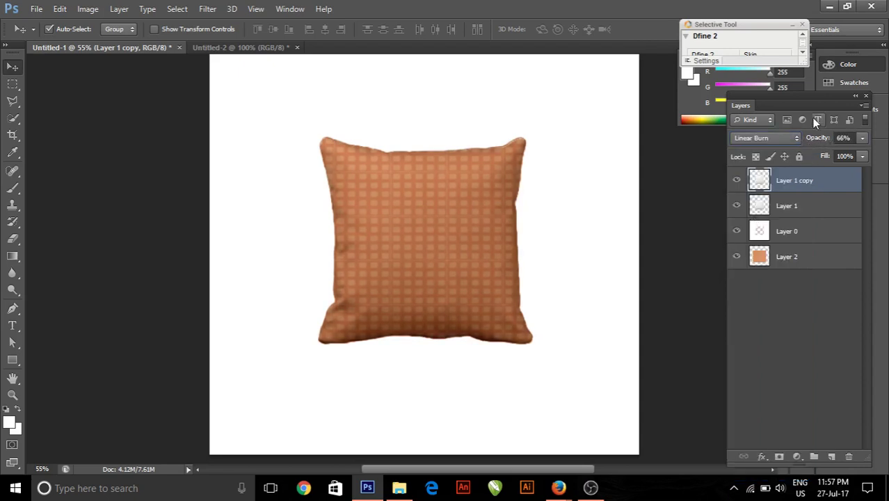
click(798, 211)
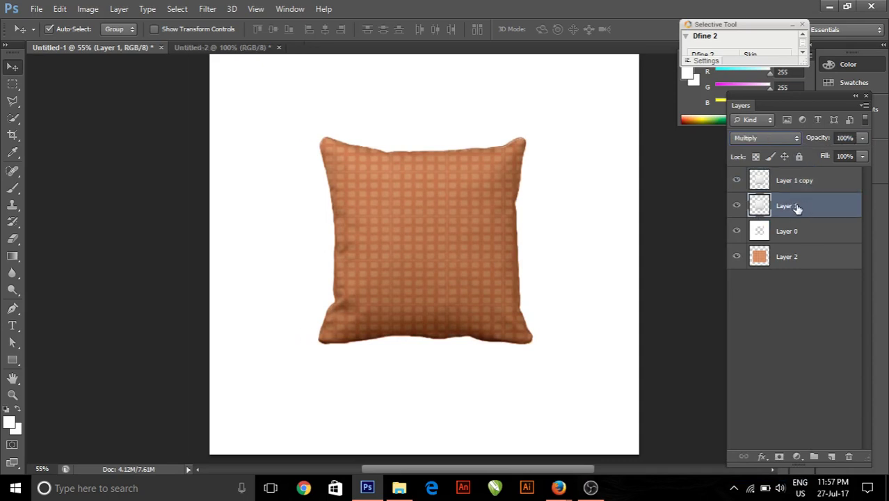
Step: Add a Multiply Drop Shadow to Layer 1 with 7 px distance, 16 px size and lighter opacity
click(760, 459)
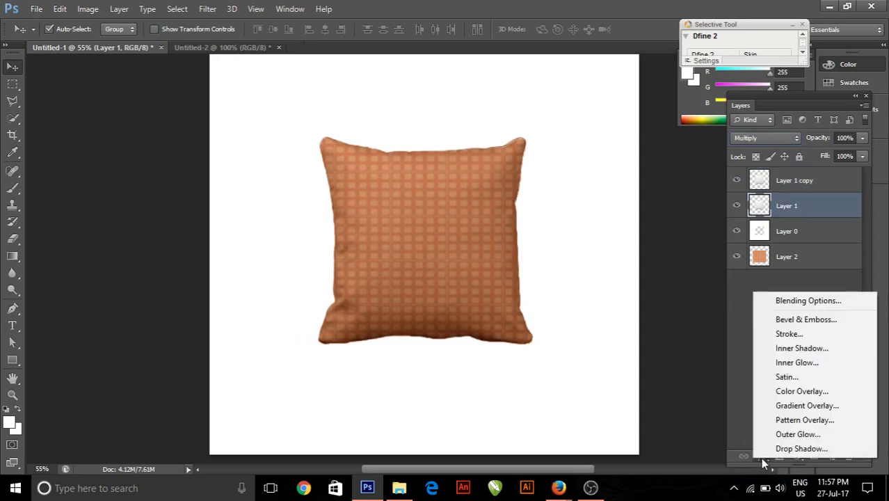
click(800, 449)
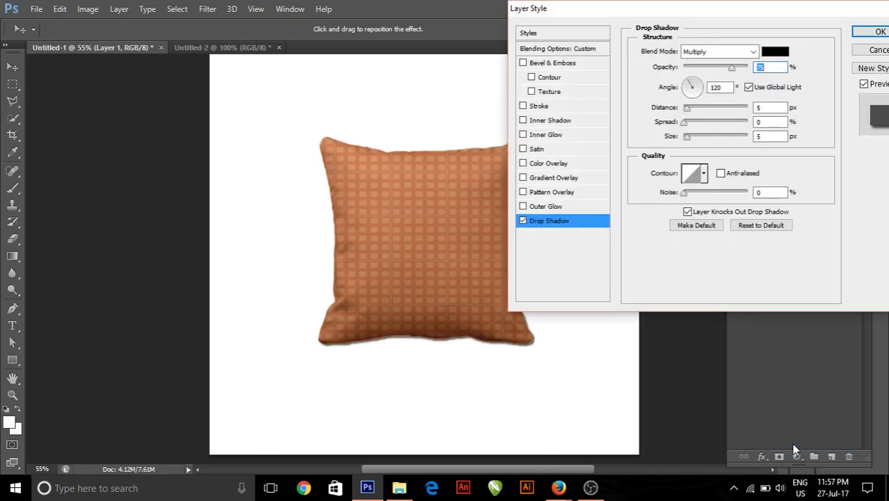
drag(687, 137, 689, 137)
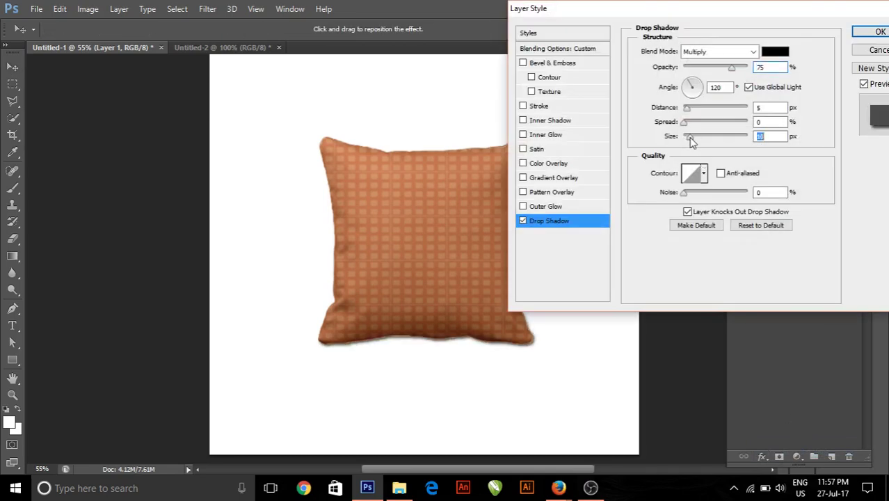
drag(468, 246, 461, 246)
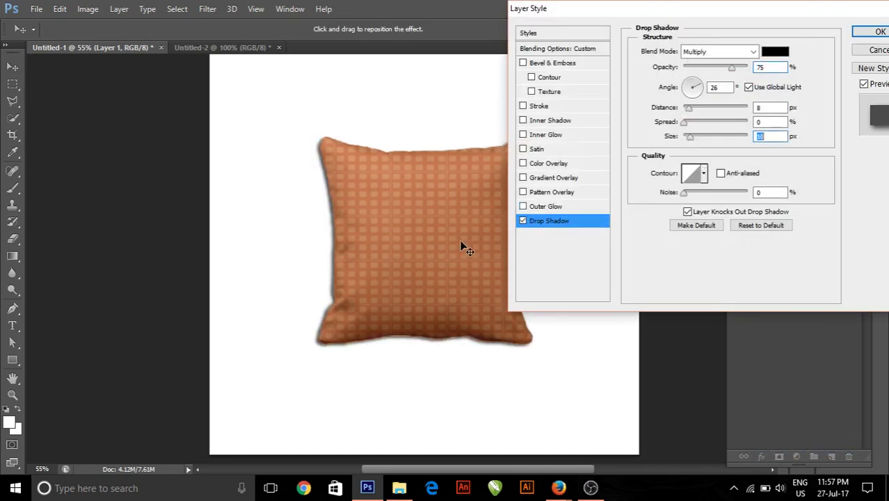
drag(690, 137, 693, 137)
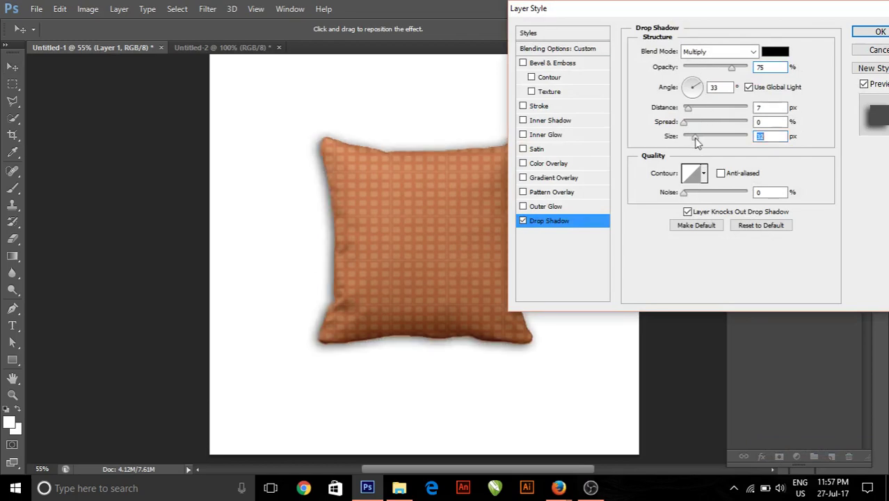
drag(732, 67, 715, 68)
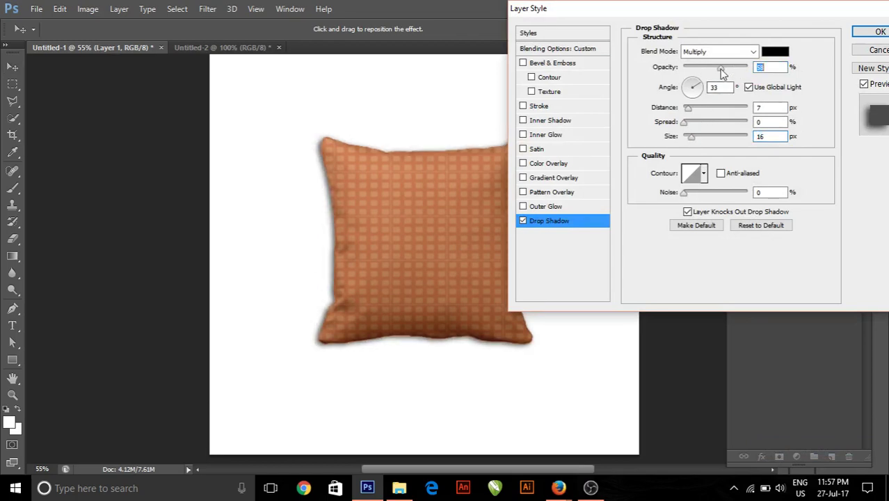
click(879, 32)
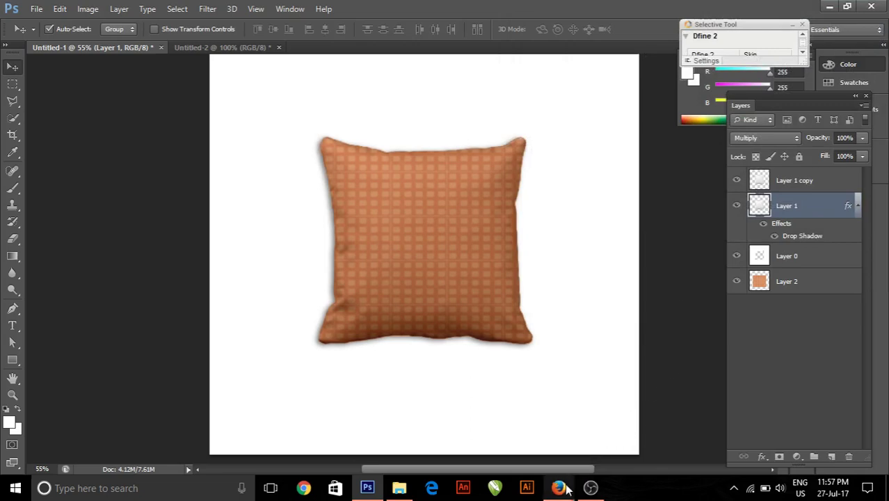
Step: Copy the wood1.jpg texture image from its Firefox tab
mouse_move(559, 487)
click(487, 417)
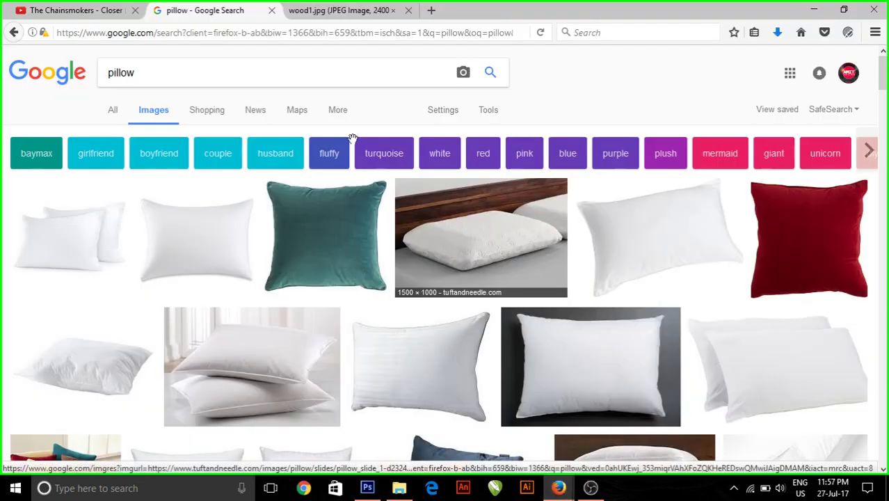
click(315, 11)
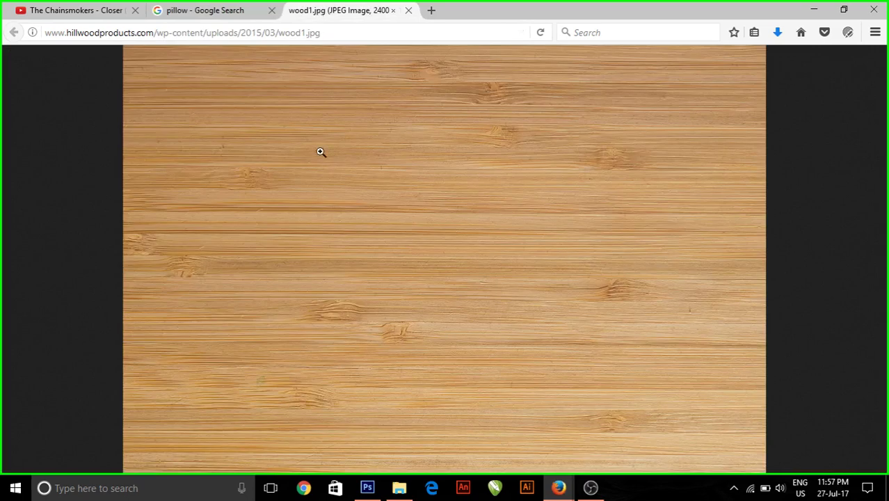
right_click(322, 152)
click(371, 167)
Step: Paste the wood texture as Layer 3 above Layer 0, clip it to Layer 0, and set 77% opacity
click(367, 487)
click(564, 299)
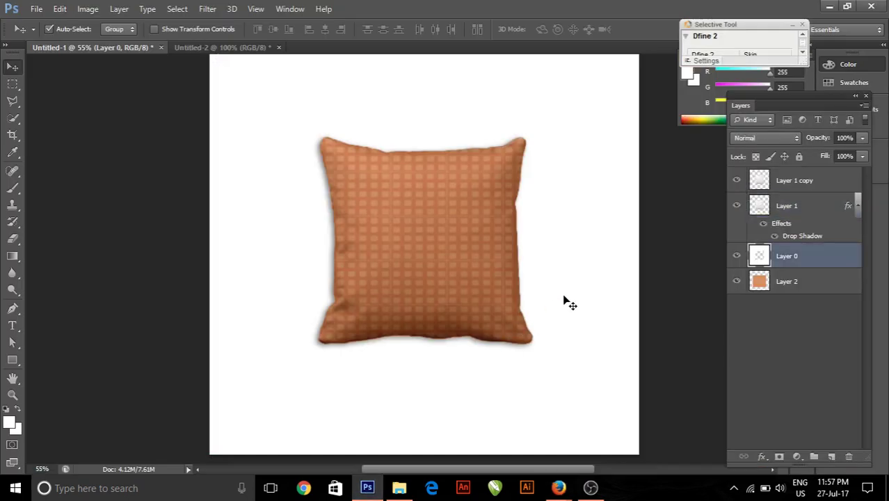
key(ctrl+v)
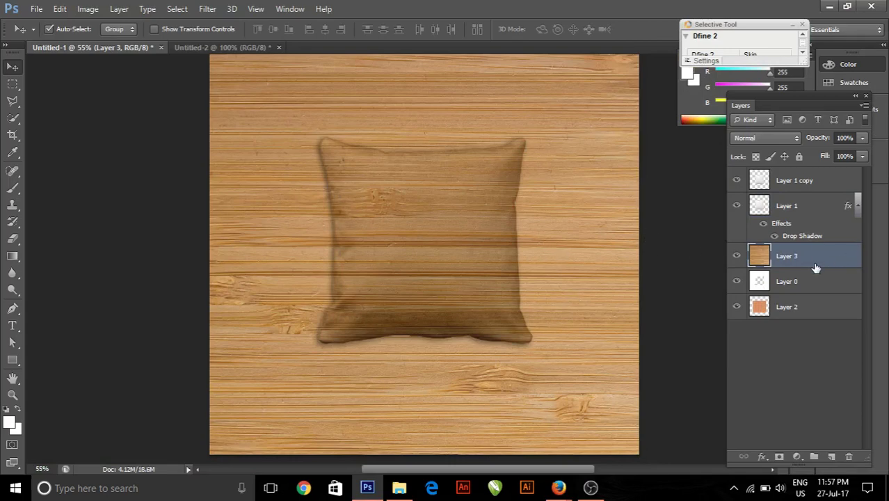
drag(815, 267, 805, 263)
alt+click(805, 262)
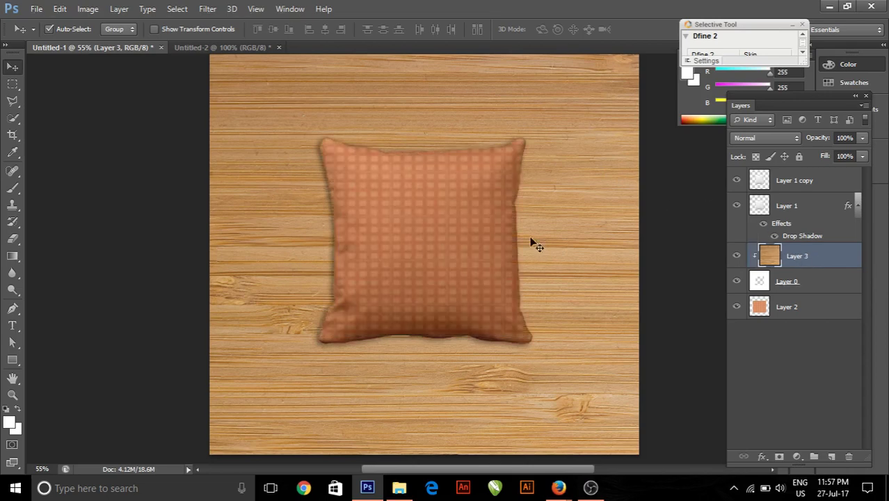
drag(824, 139, 809, 139)
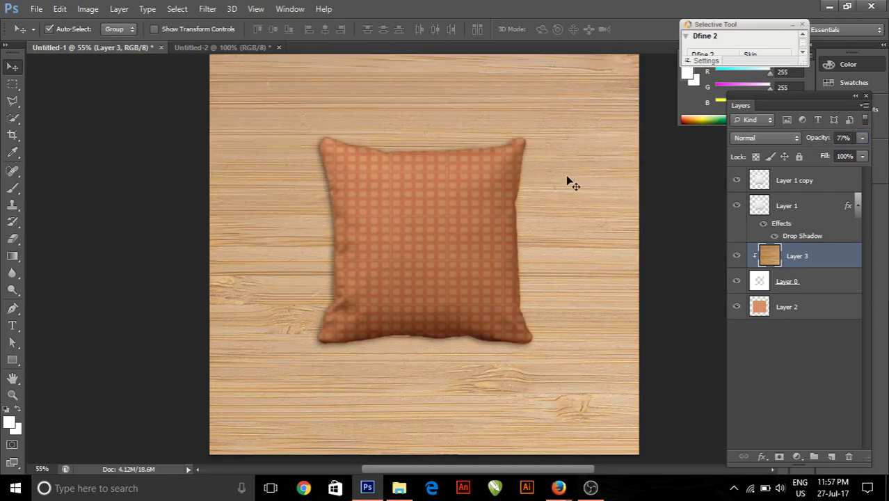
click(805, 282)
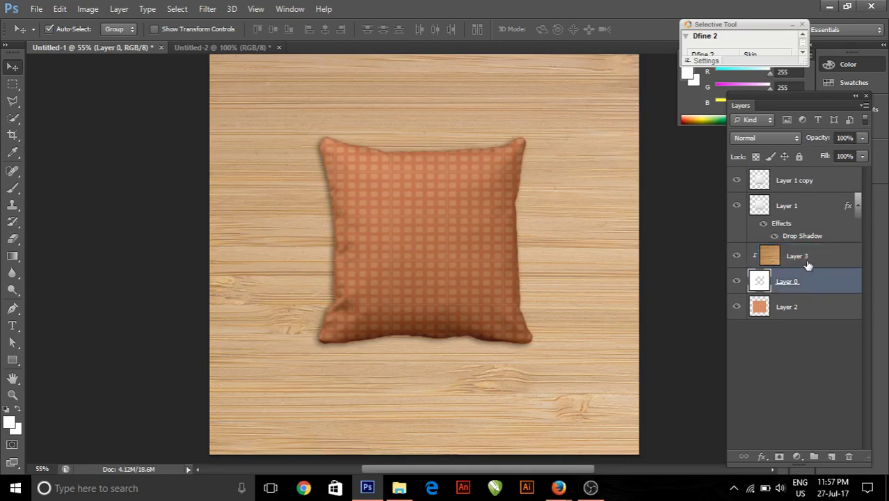
click(804, 261)
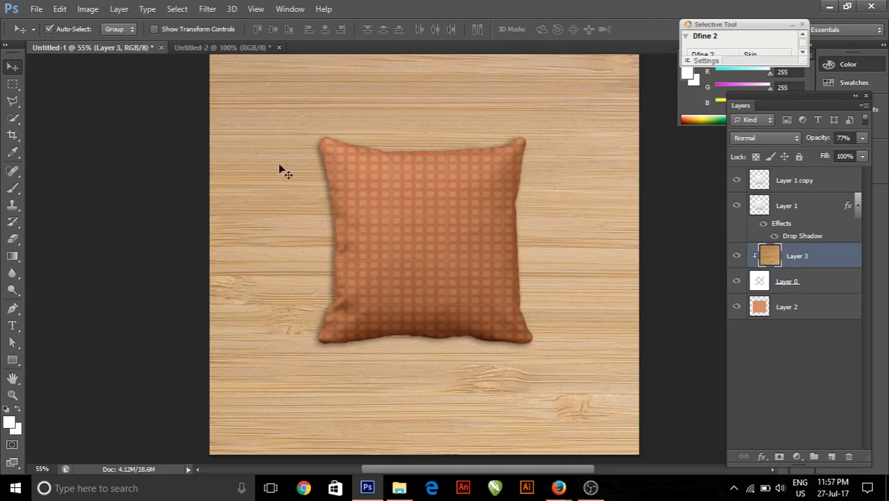
Step: Draw a tall rectangle over the pillow, move it below Layer 0, and fill it #b11f1f
click(15, 362)
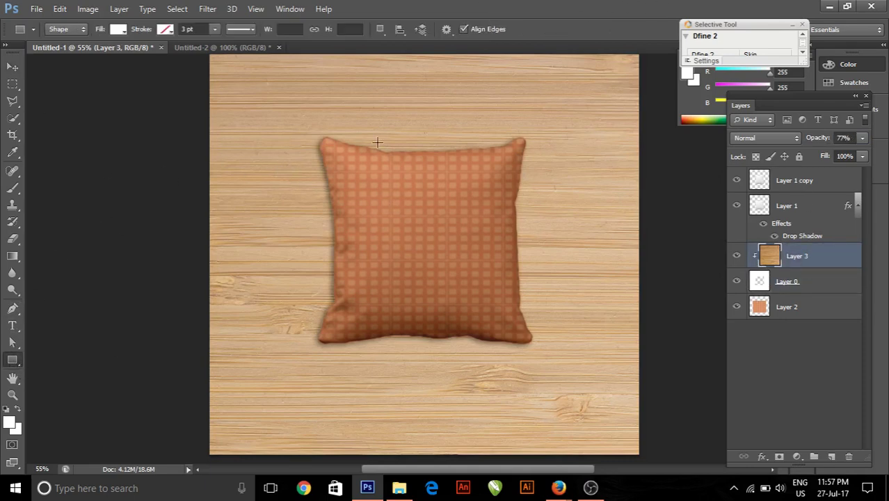
drag(389, 110, 471, 383)
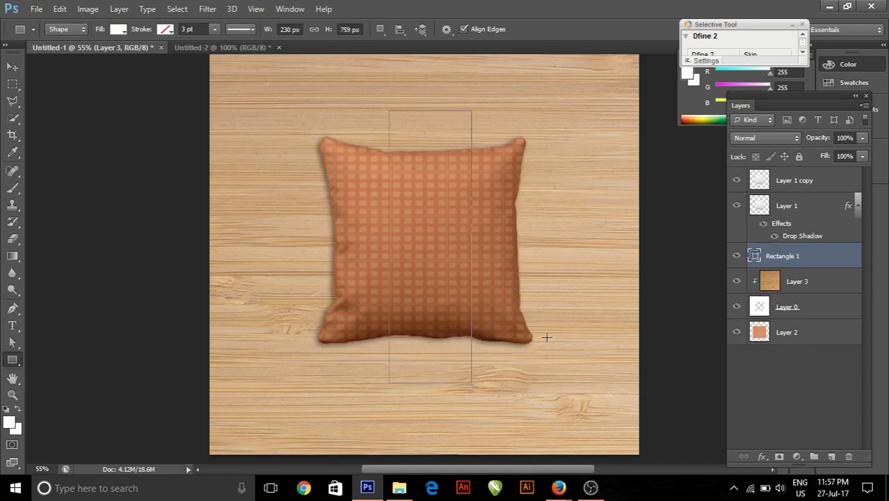
drag(800, 257, 798, 331)
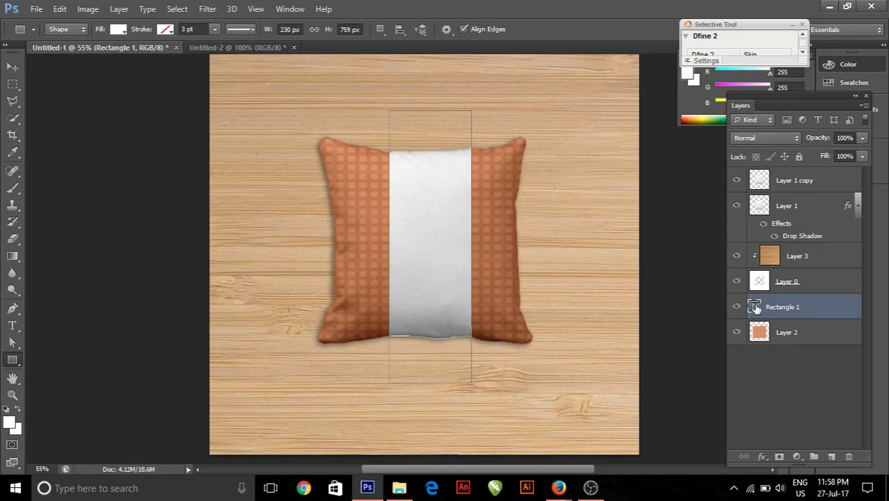
double_click(755, 306)
click(680, 235)
mouse_move(721, 214)
mouse_down()
mouse_move(728, 209)
mouse_move(721, 251)
mouse_up()
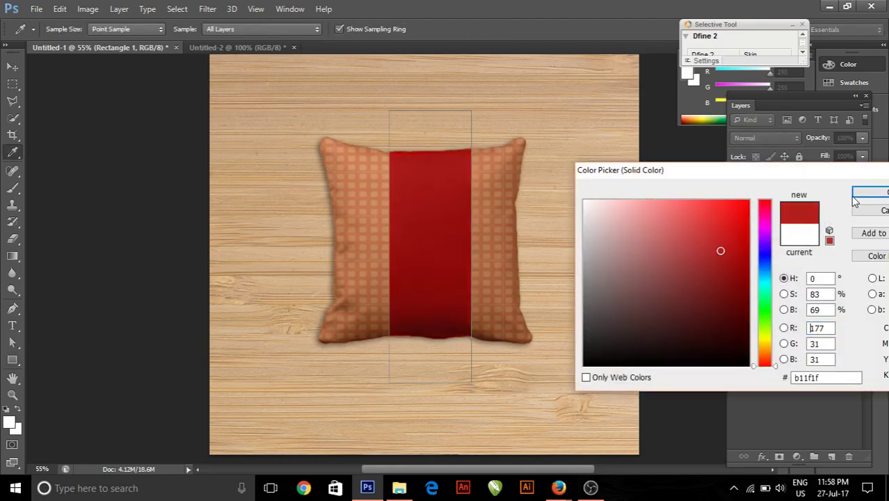
click(862, 193)
Step: Free-transform the red rectangle to -42.84° and stretch it corner to corner
click(12, 67)
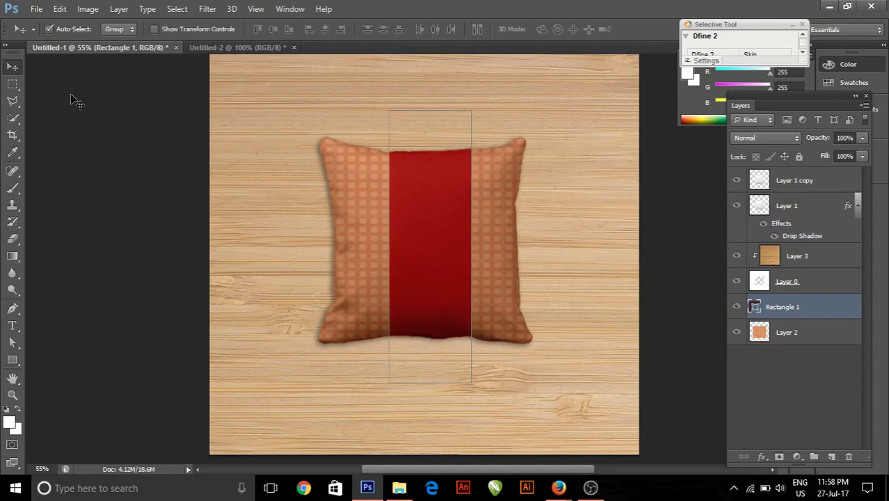
click(60, 8)
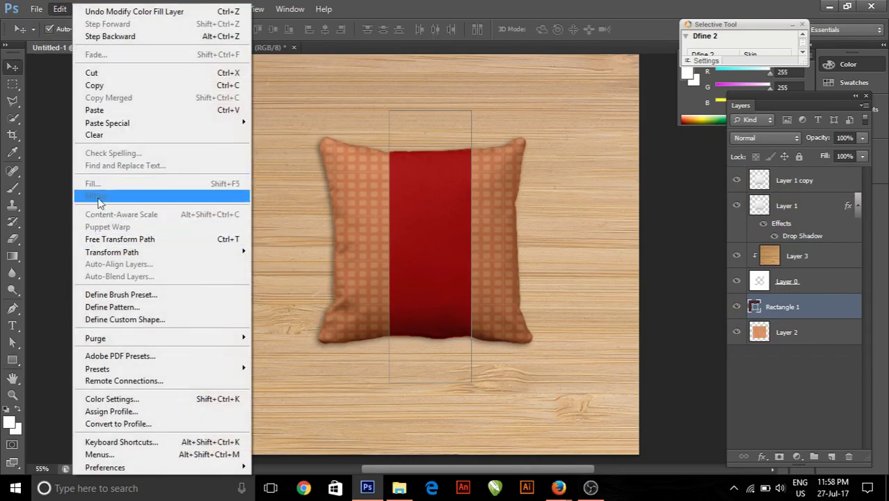
click(196, 240)
drag(509, 103, 397, 99)
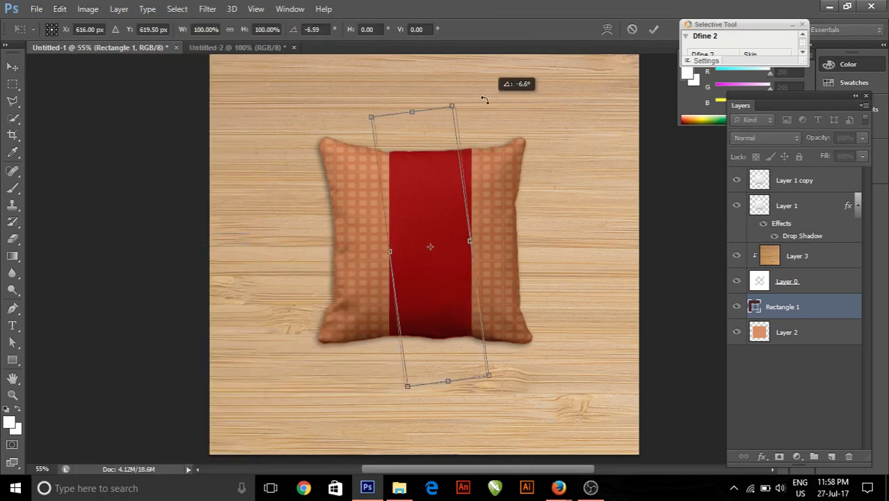
drag(388, 175, 351, 169)
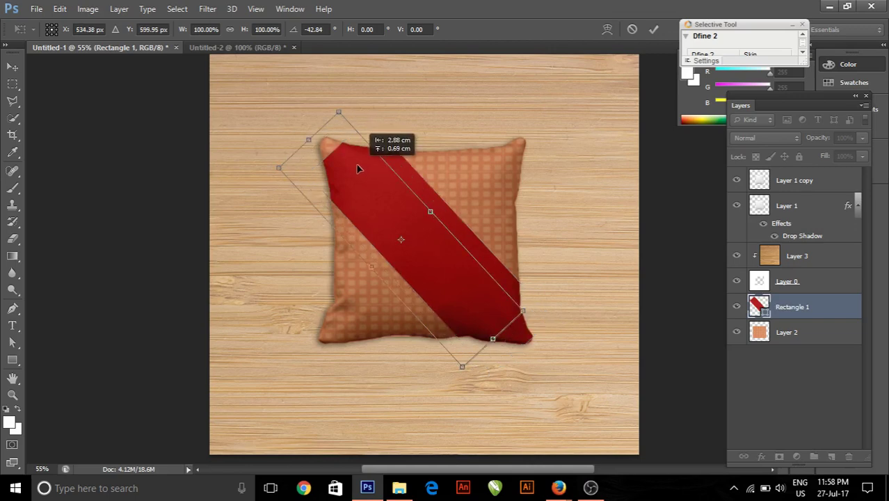
drag(485, 338, 537, 387)
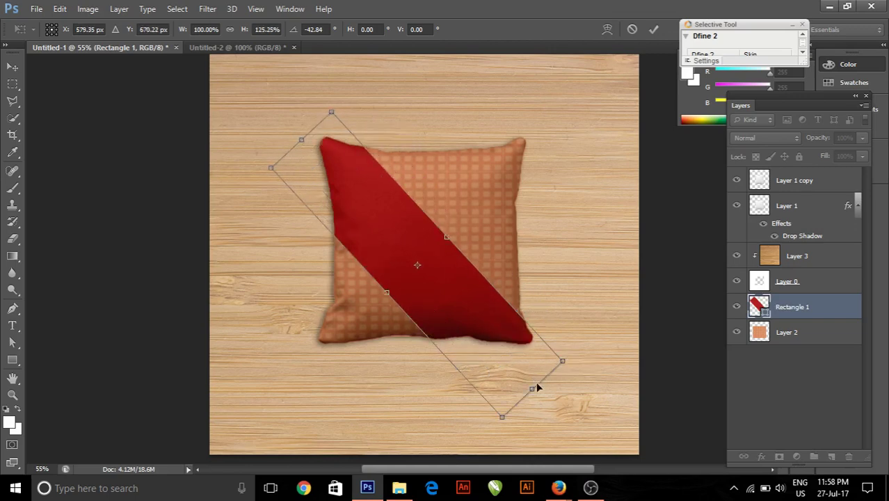
click(13, 66)
click(393, 192)
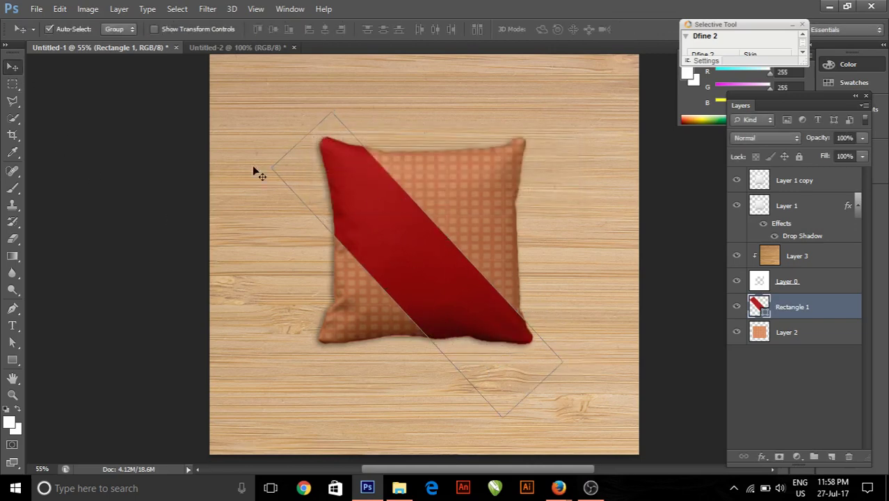
click(167, 149)
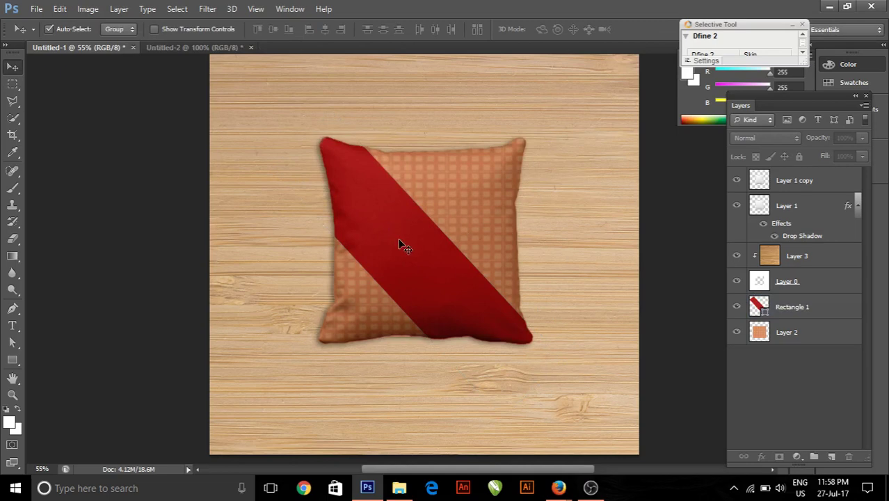
Step: Hide Rectangle 1 and fill a new layer above Layer 2 with the knit pattern
click(736, 307)
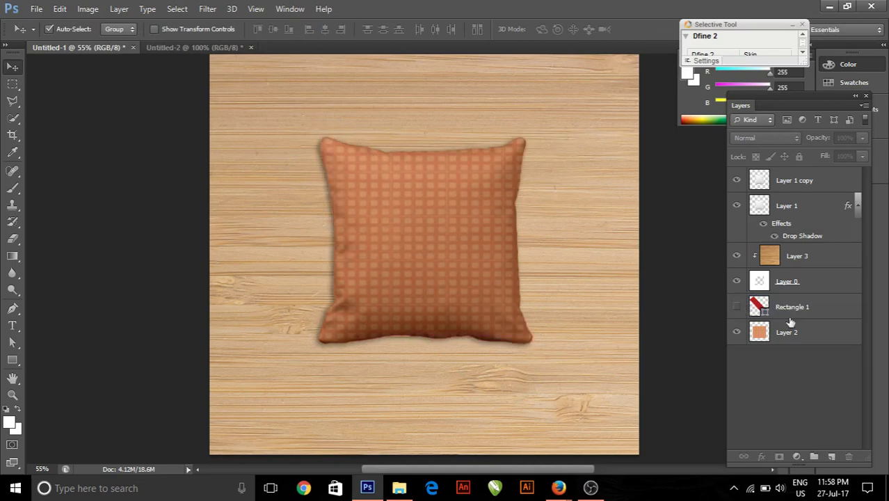
click(822, 338)
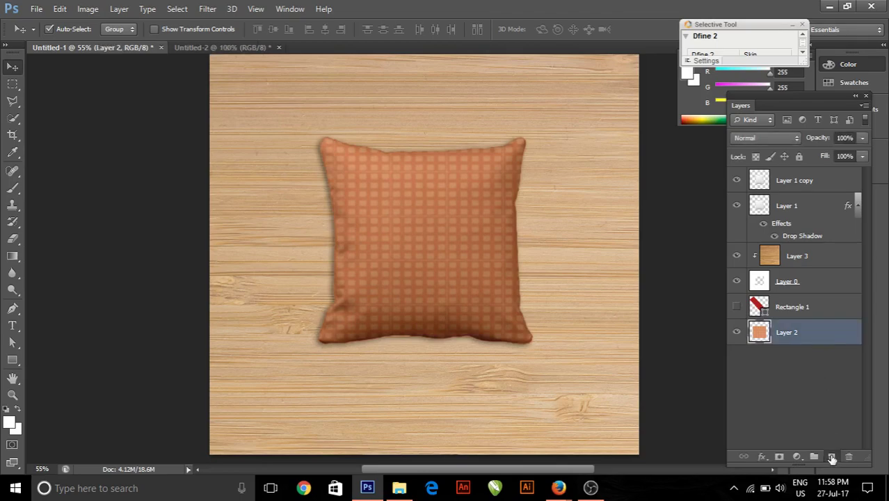
click(832, 456)
click(59, 9)
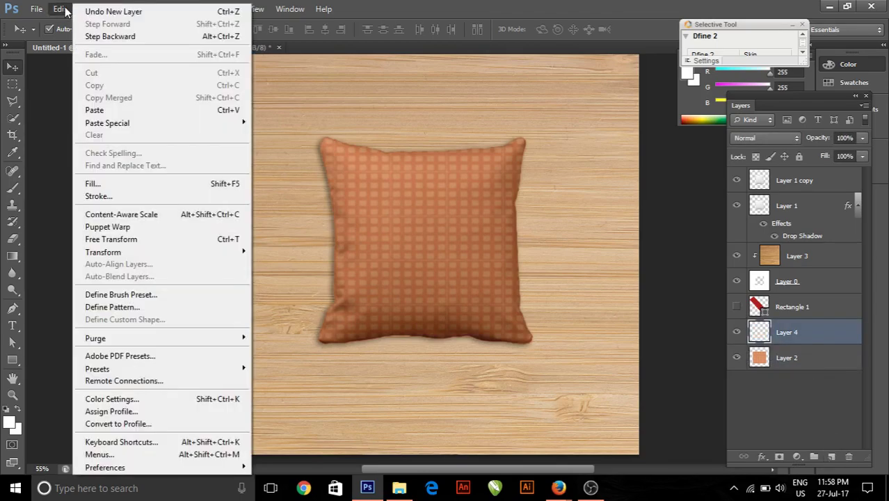
click(86, 183)
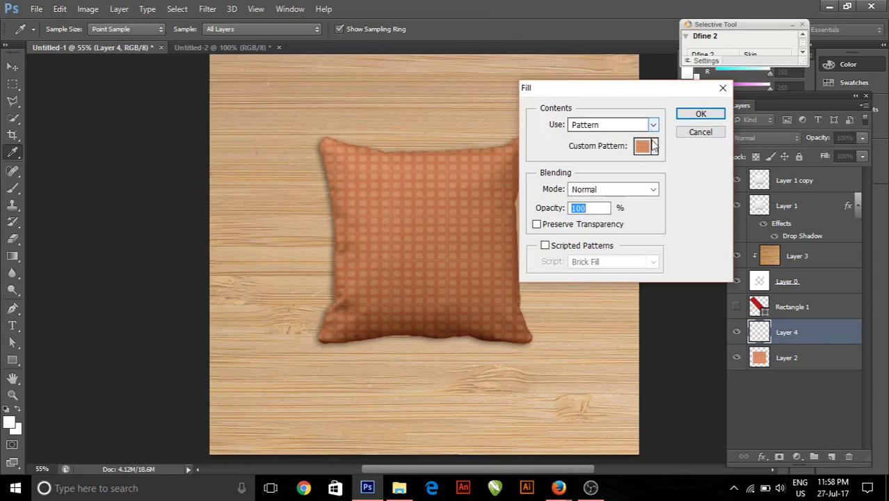
click(653, 147)
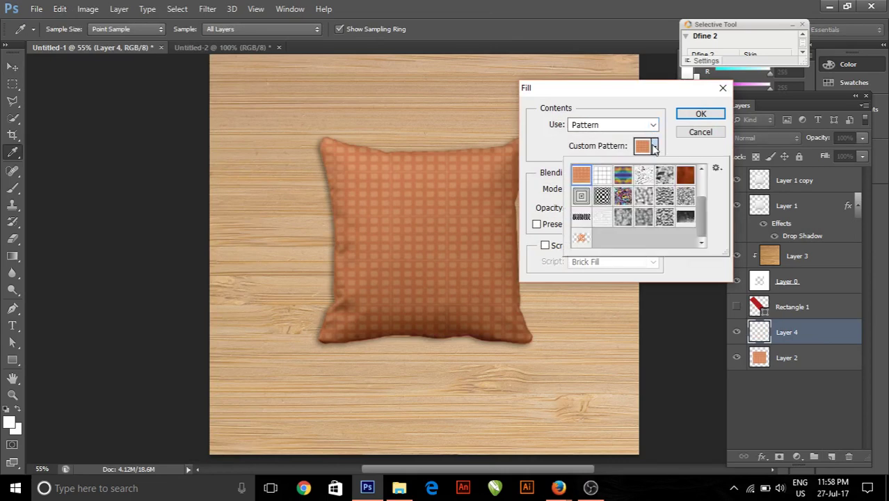
click(583, 218)
click(700, 113)
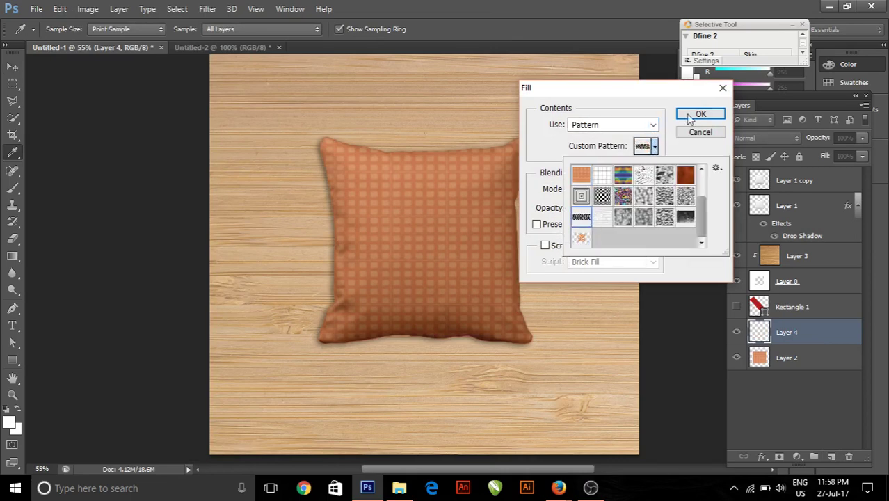
key(v)
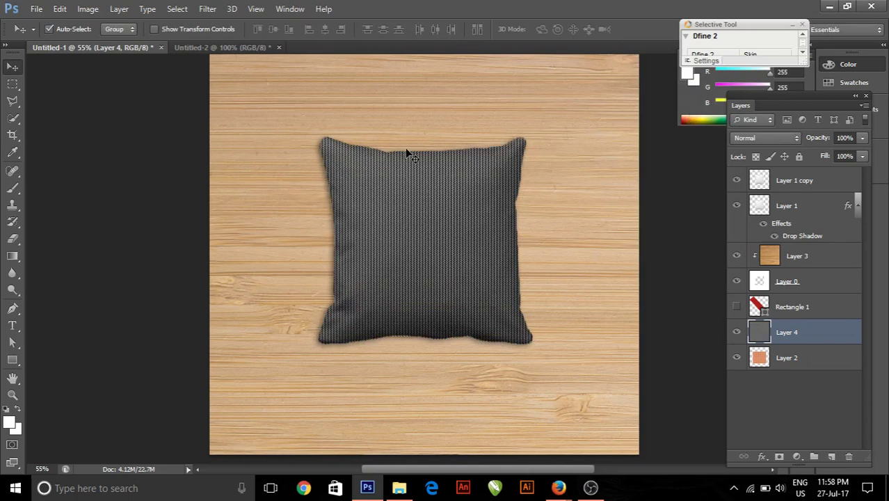
Step: Keep Layer 4 in Normal blending and lower its opacity to 31%
click(746, 139)
click(747, 195)
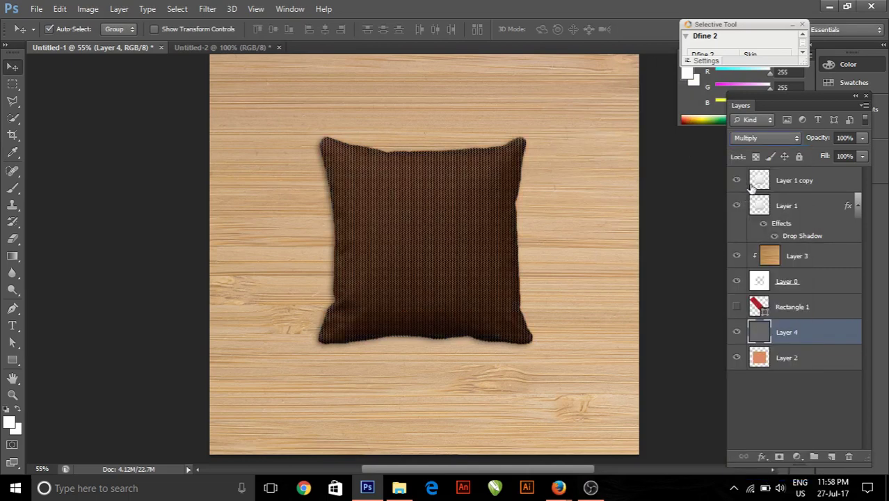
click(744, 138)
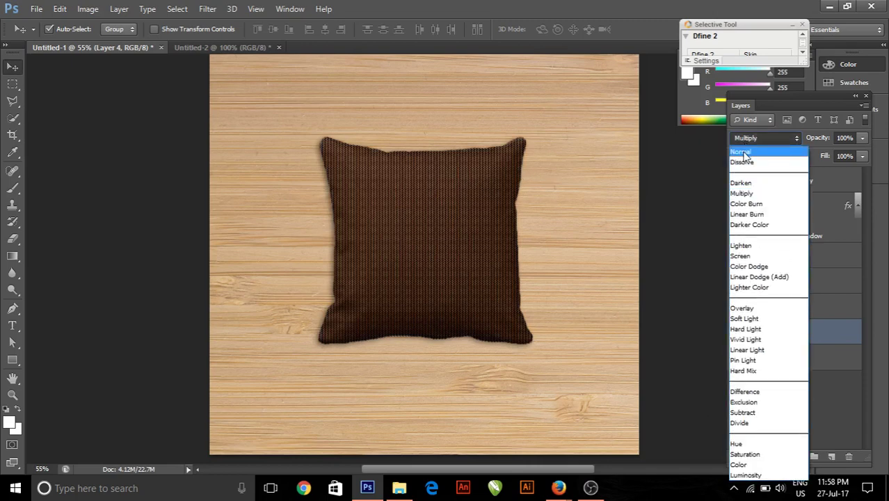
click(746, 157)
drag(821, 138, 779, 139)
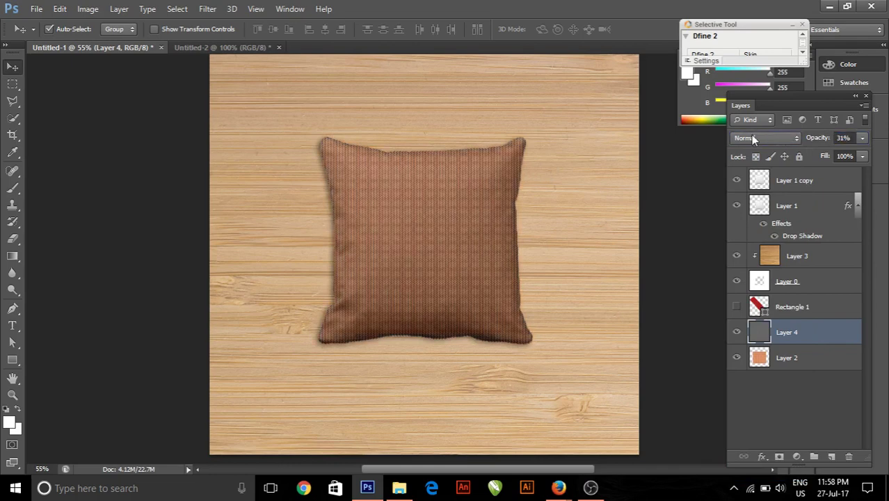
Step: Fill a new Layer 5 with the orange ornamental pattern
click(830, 459)
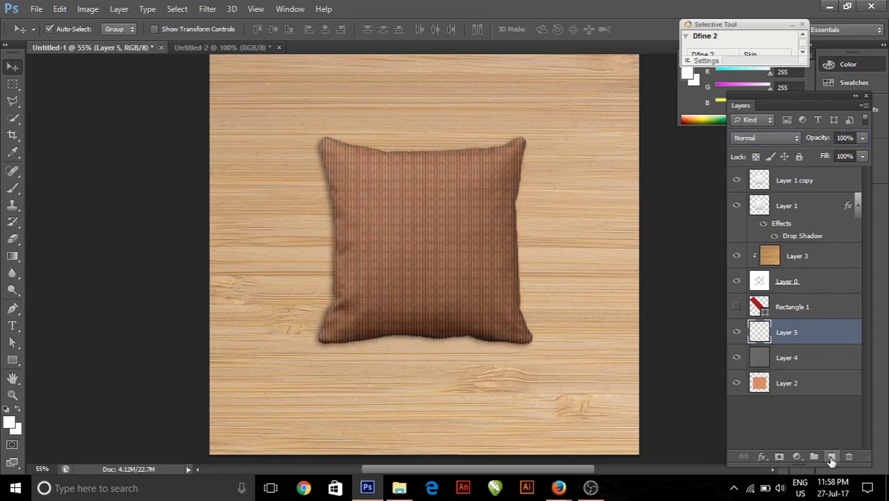
click(60, 9)
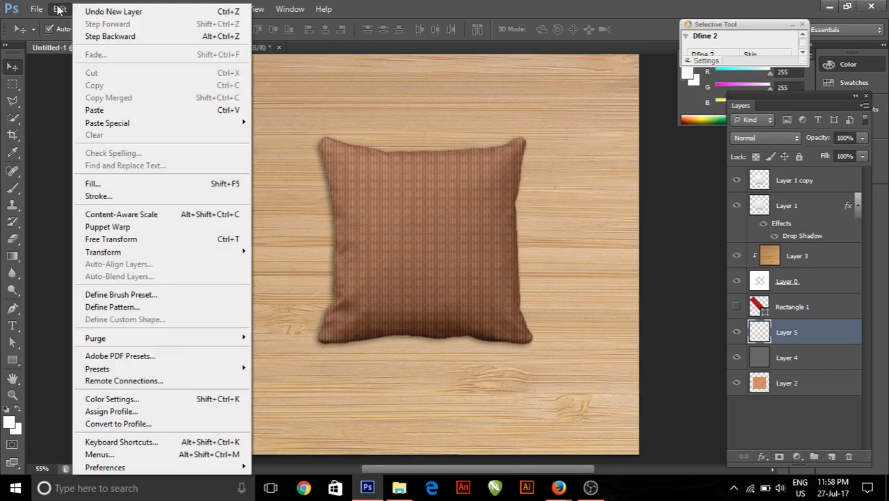
click(95, 183)
click(655, 146)
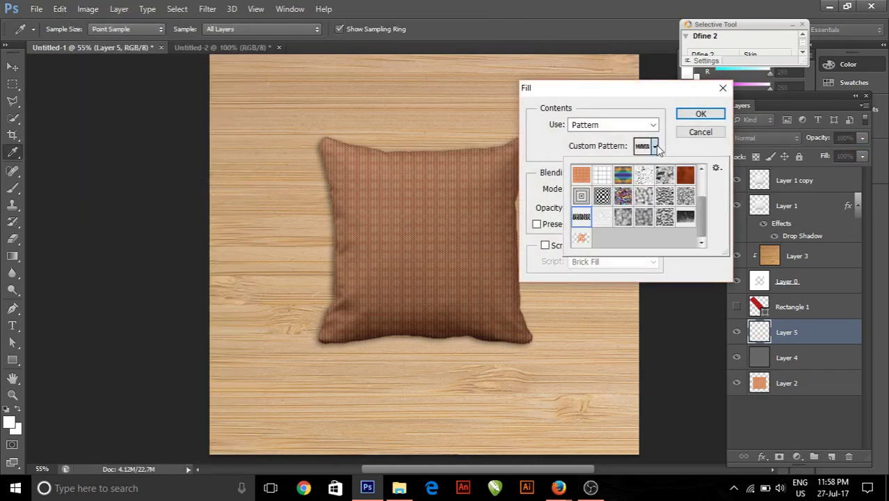
click(582, 238)
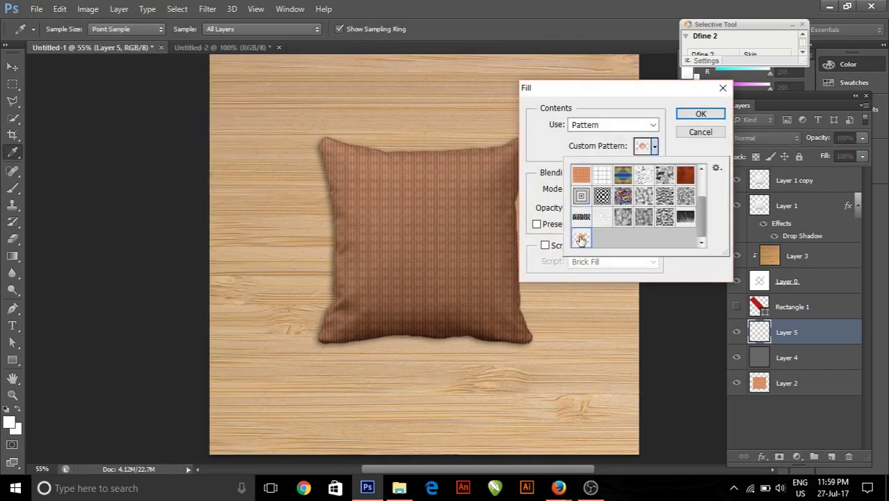
click(700, 115)
key(v)
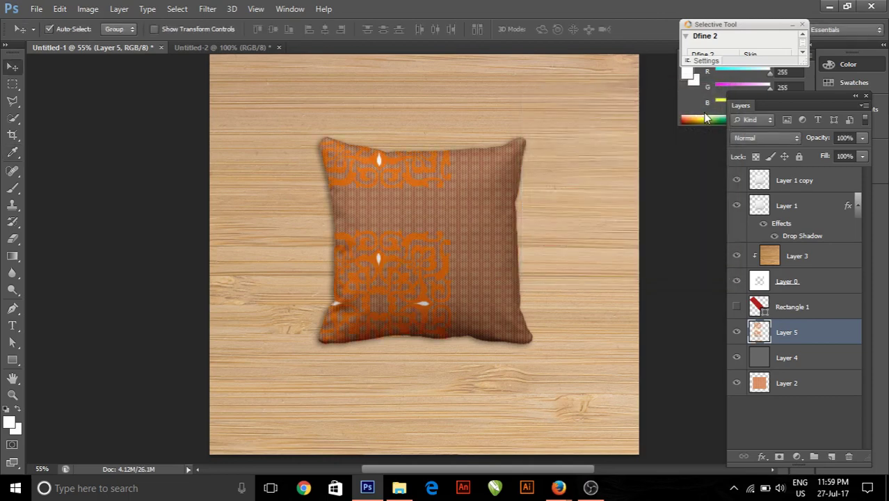
Step: Free-transform the orange pattern into a smaller patch on the pillow
key(ctrl+t)
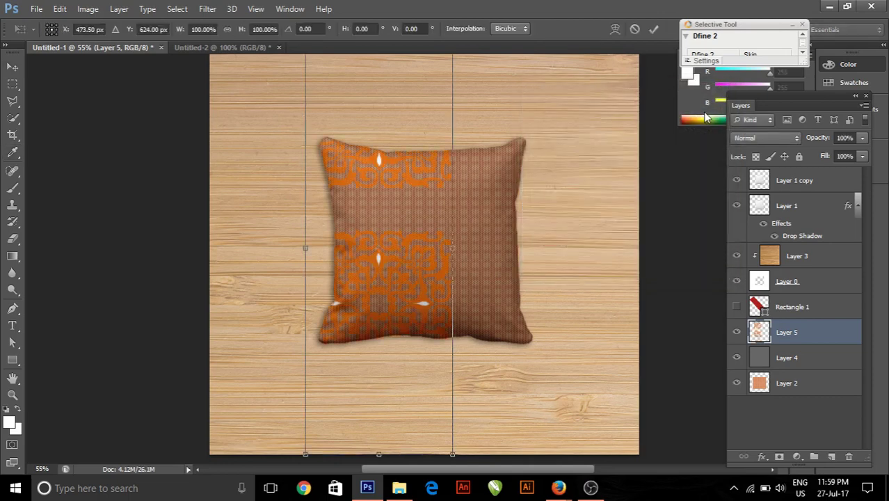
drag(398, 112, 395, 221)
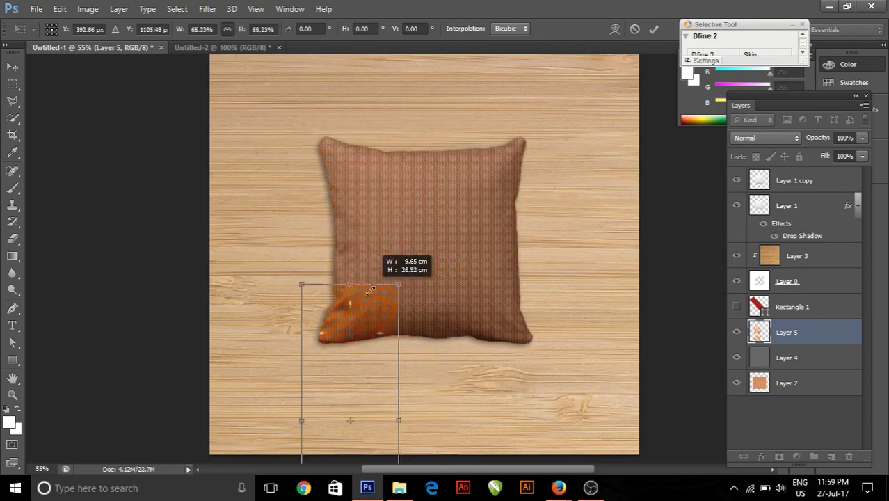
mouse_move(449, 146)
mouse_down()
mouse_move(373, 357)
mouse_move(398, 201)
mouse_move(428, 161)
mouse_move(441, 170)
mouse_move(424, 175)
mouse_up()
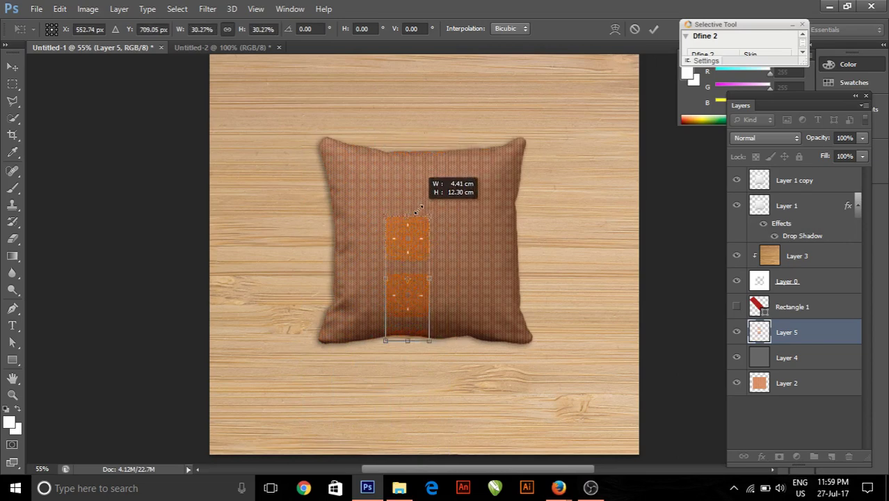
drag(407, 234, 347, 159)
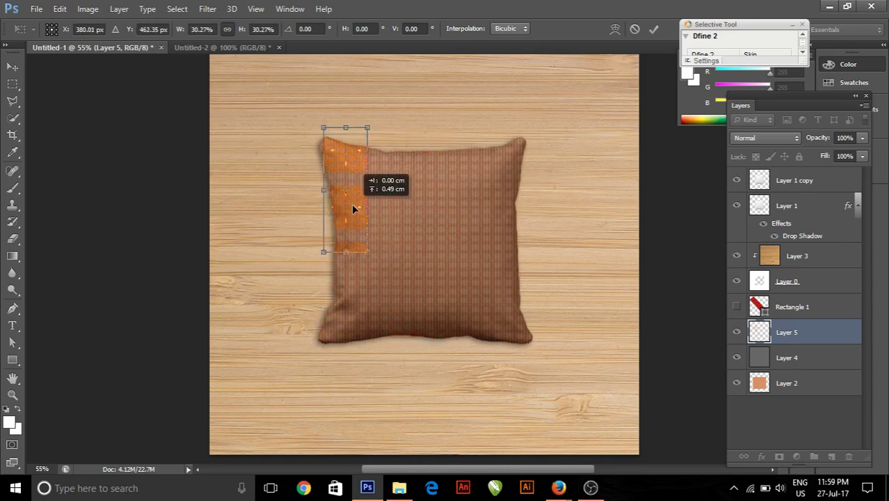
drag(352, 216, 363, 197)
key(Return)
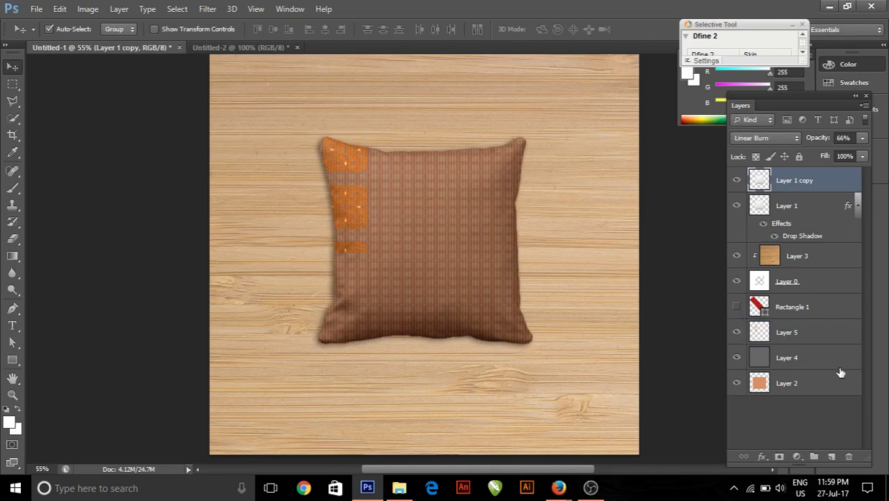
Step: Enlarge the pattern patch to about 218% and center it on the pillow
click(819, 338)
key(ctrl+t)
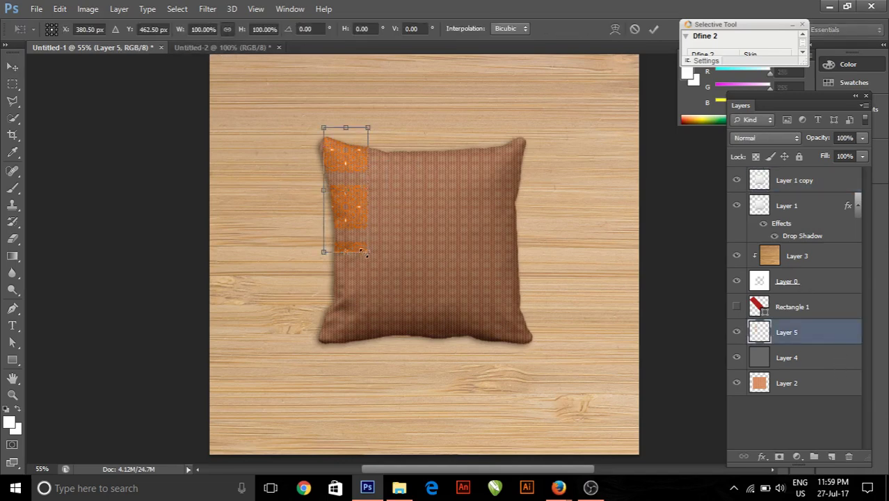
drag(366, 253, 422, 398)
drag(405, 308, 454, 291)
key(Return)
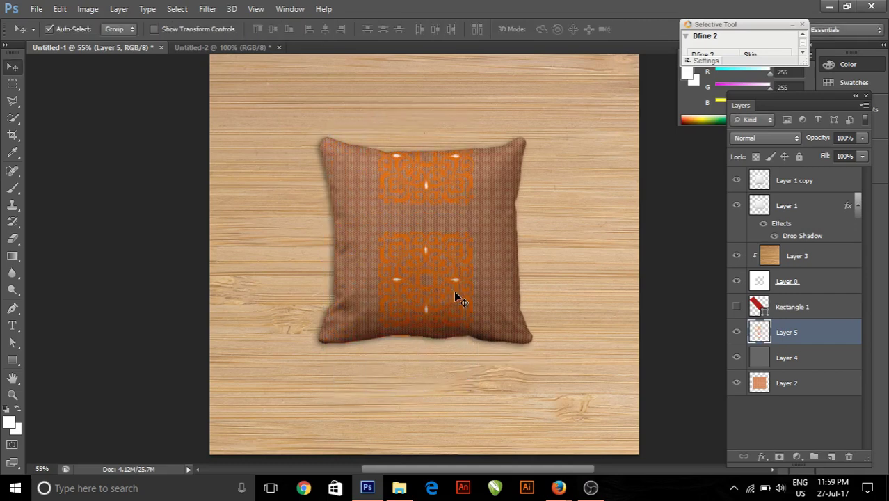
Step: Set Layer 5's blend mode to Multiply after trying Linear Burn and Color Burn
click(744, 138)
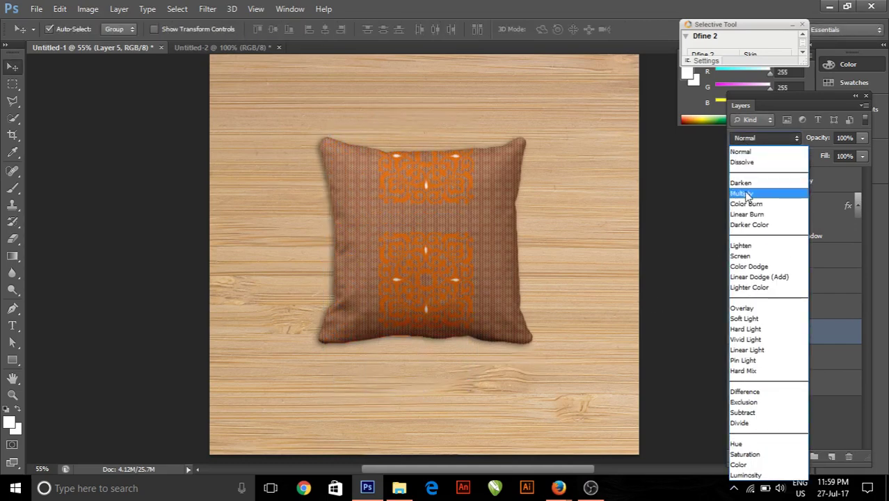
click(745, 195)
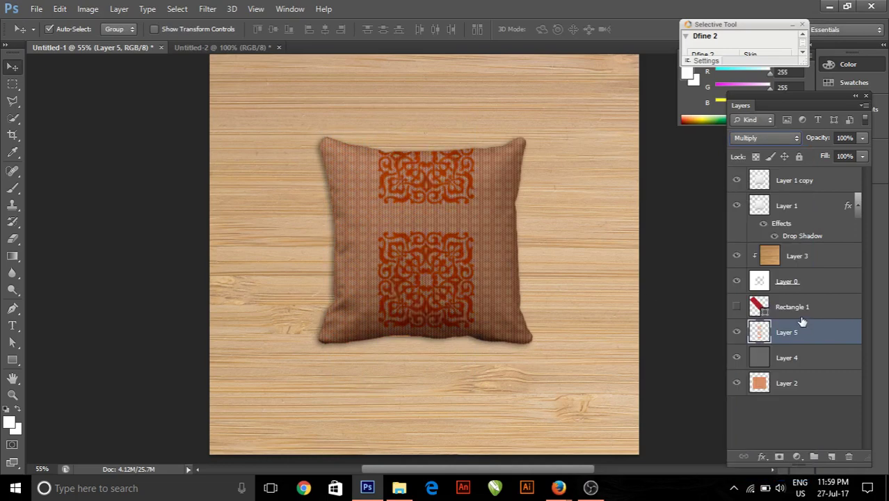
key(shift+plus)
key(shift+plus)
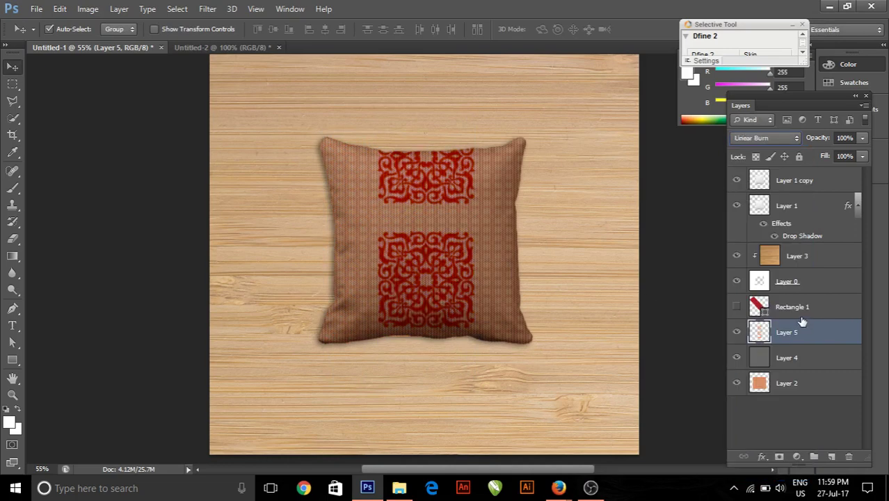
key(shift+minus)
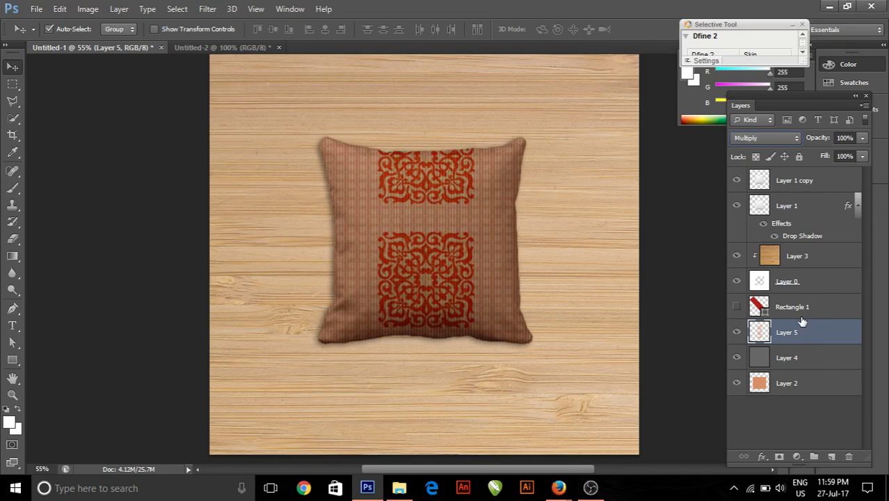
click(834, 381)
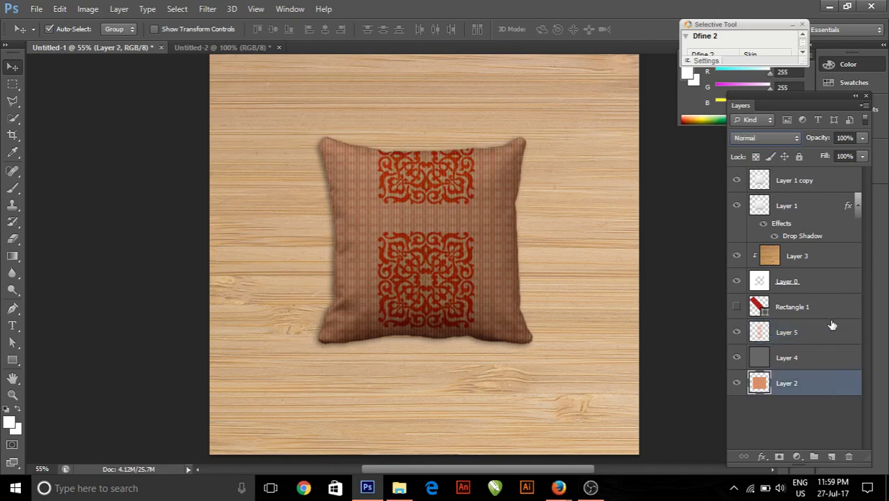
click(827, 327)
key(shift+plus)
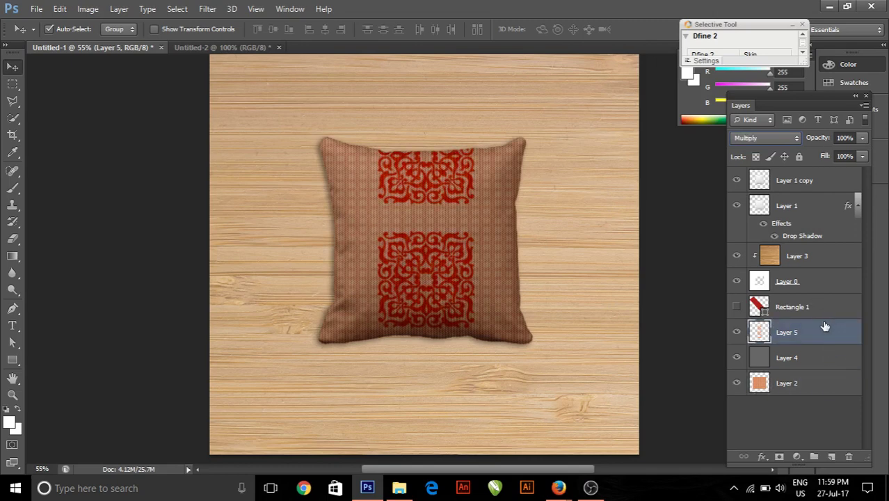
key(shift+minus)
click(810, 338)
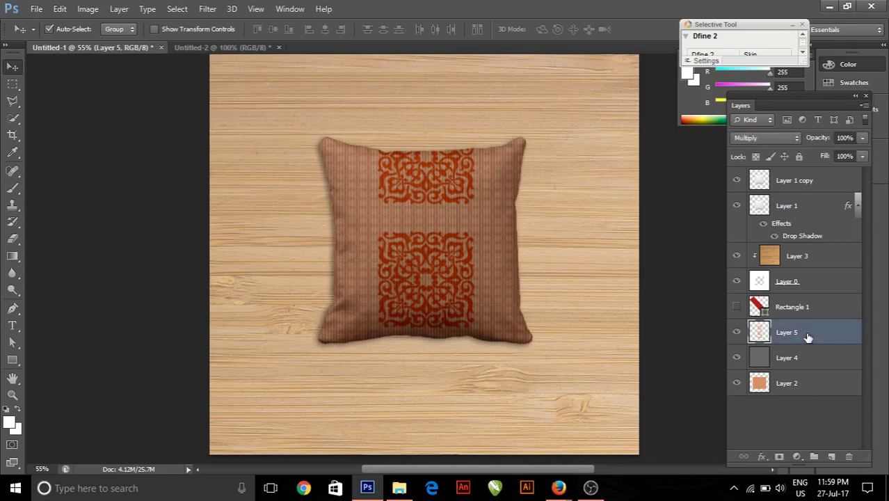
Step: Nudge the pattern band down and make the red diagonal stripe visible again
key(ctrl+t)
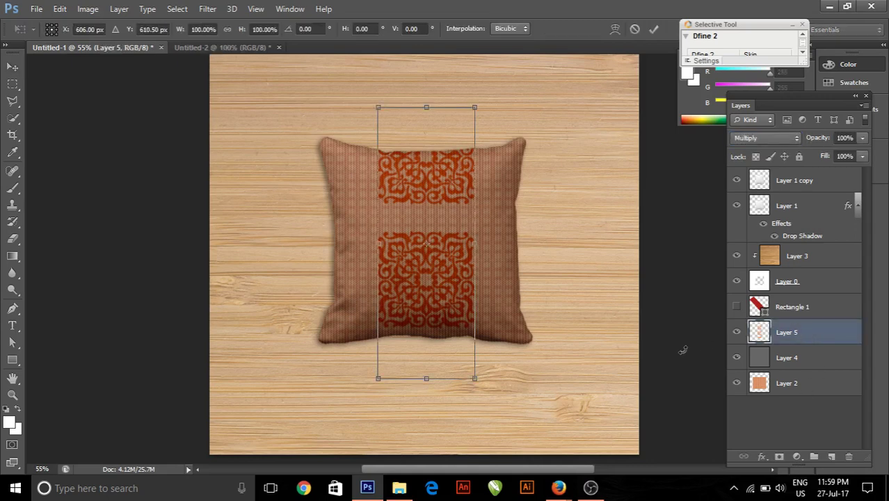
drag(429, 222, 425, 203)
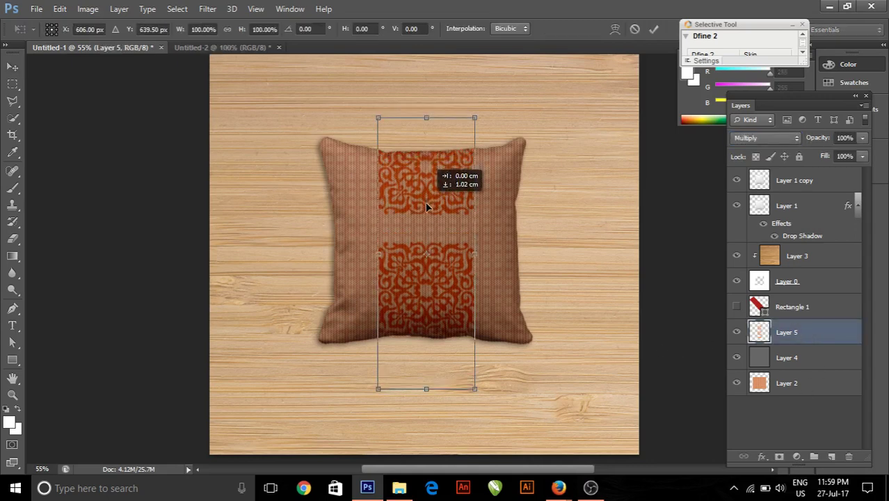
key(Return)
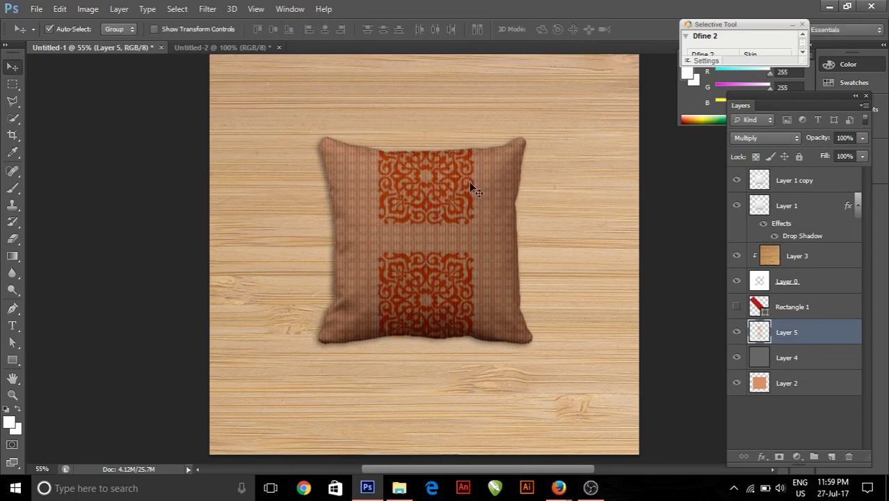
click(737, 307)
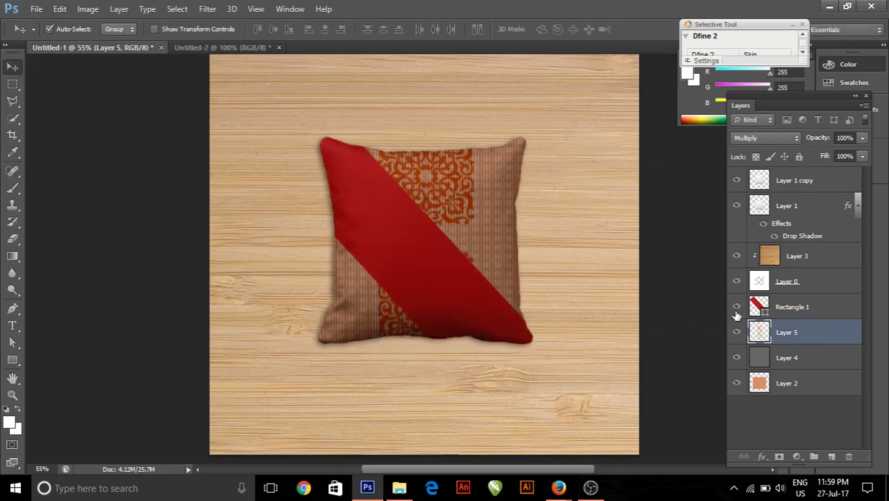
Step: Lower the opacity of the Rectangle 1 red stripe
click(796, 307)
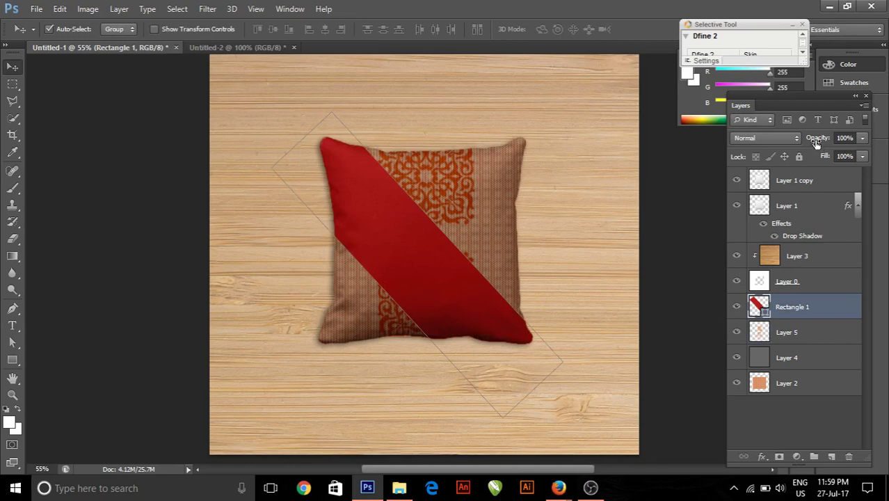
drag(816, 141, 785, 138)
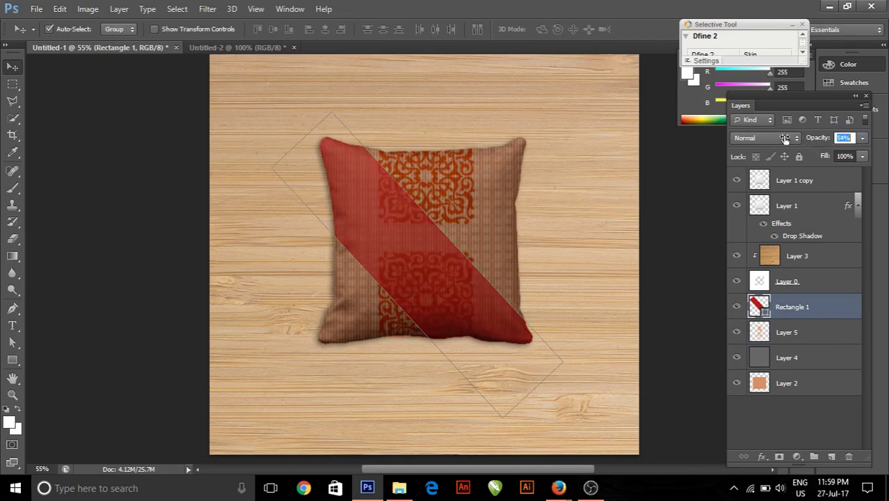
click(843, 297)
Step: Hide Rectangle 1, Layer 4 and Layer 2, leaving the pillow white with orange motifs
click(737, 306)
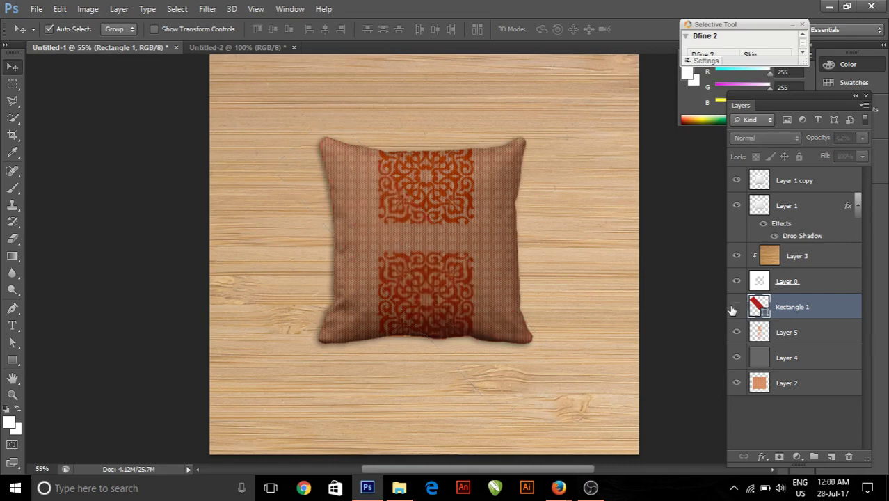
click(736, 358)
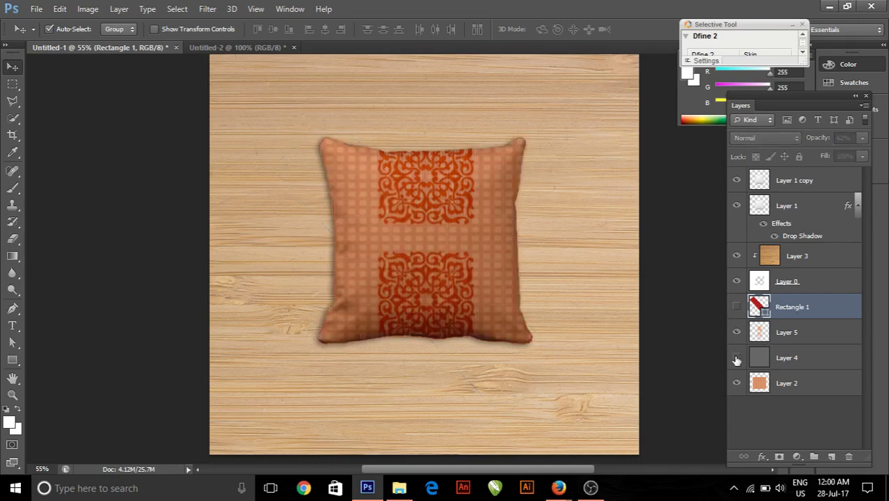
click(737, 358)
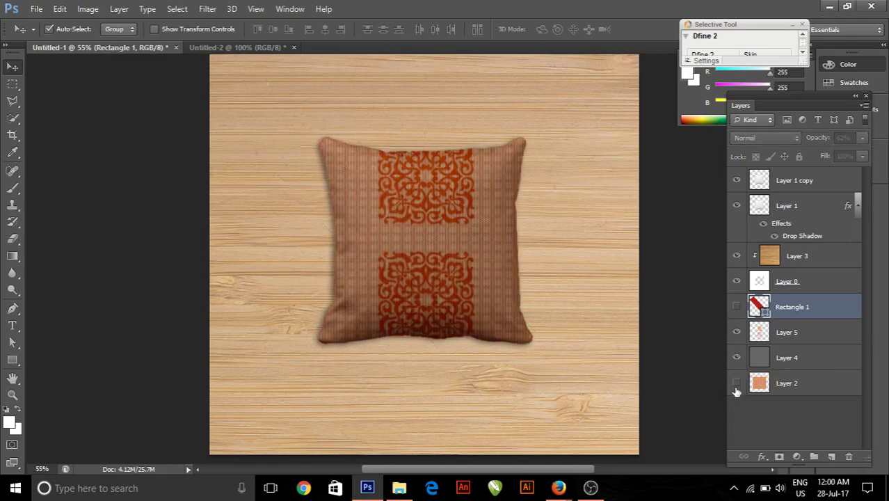
click(736, 384)
click(736, 383)
click(737, 358)
click(737, 382)
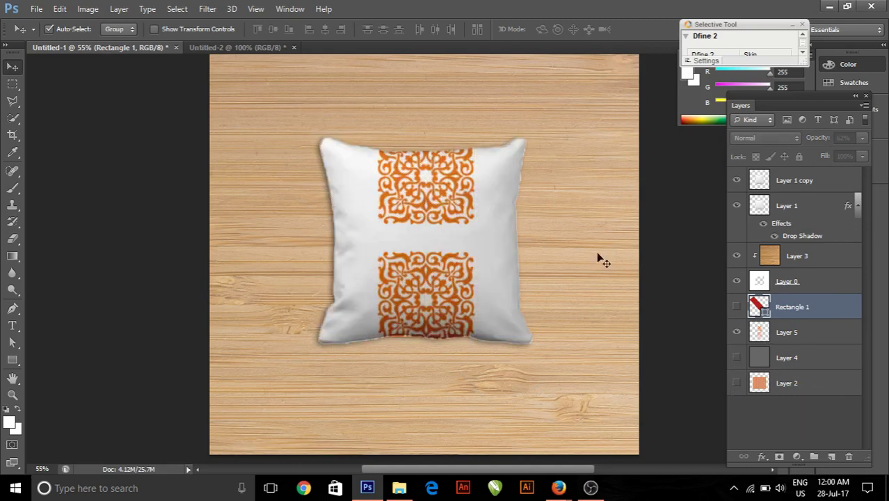
click(12, 360)
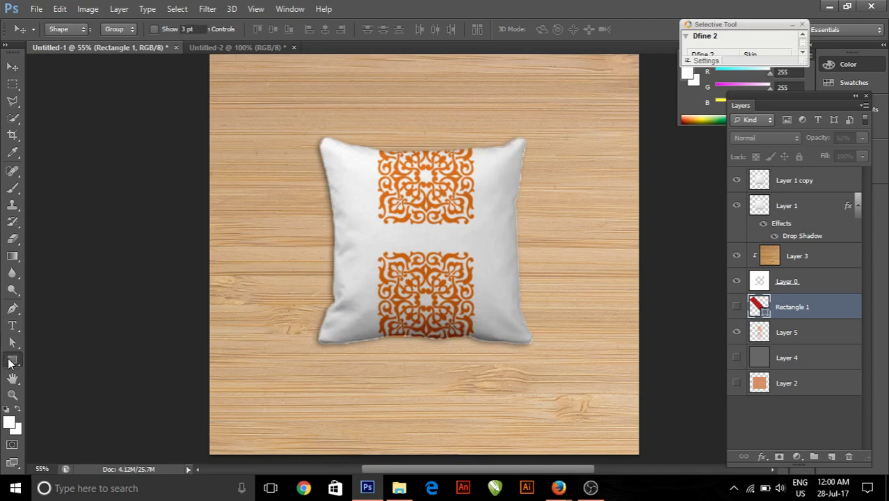
Step: Draw a light red Rectangle 2 above Layer 4, covering the whole pillow
click(807, 358)
drag(305, 123, 545, 374)
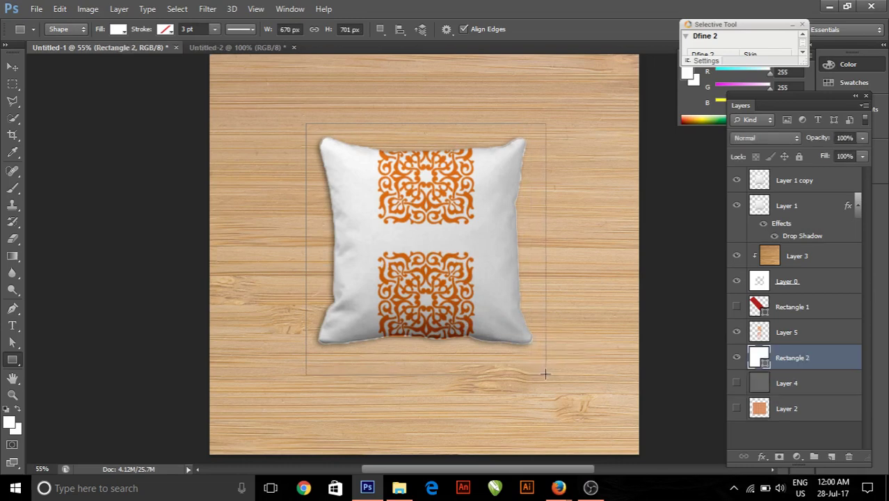
double_click(762, 360)
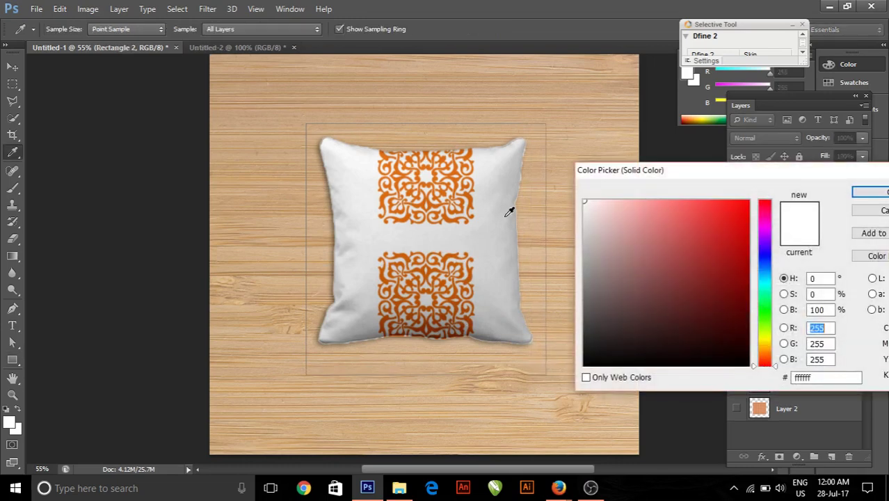
click(657, 246)
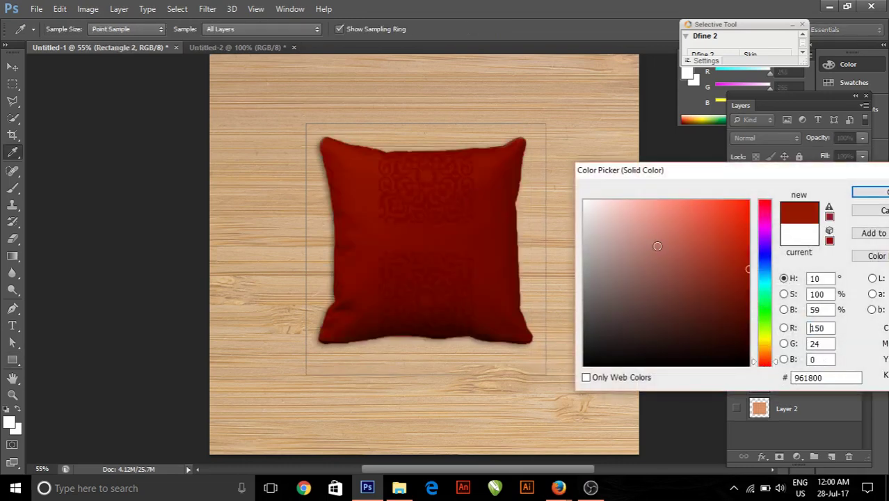
click(714, 245)
click(699, 228)
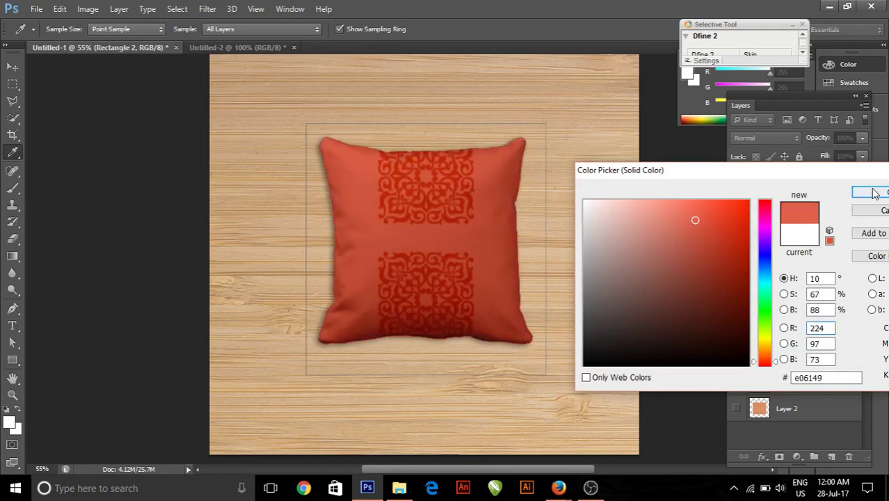
click(870, 192)
click(12, 68)
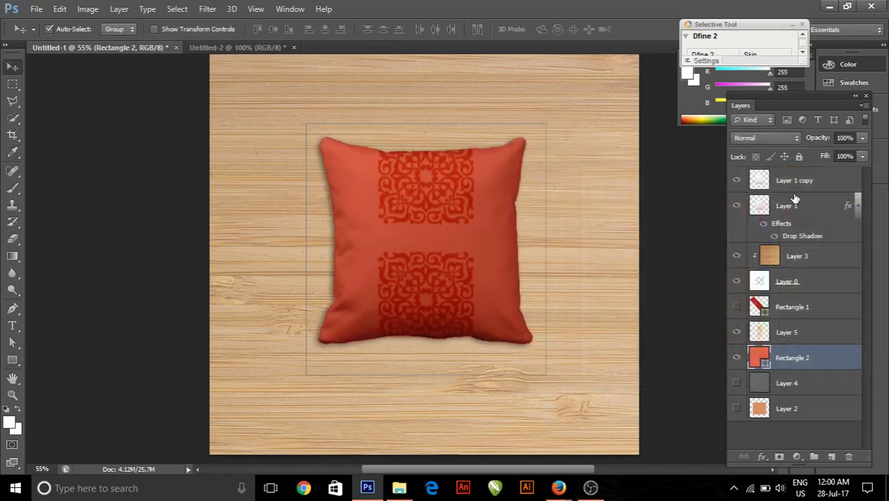
Step: Set Rectangle 2 to 90% opacity and Overlay blending after trying other modes
drag(817, 144, 808, 146)
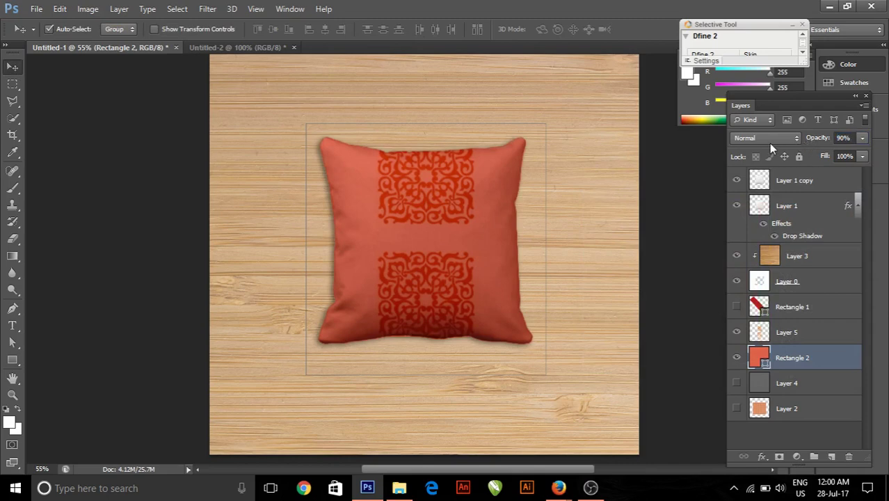
click(769, 143)
click(761, 163)
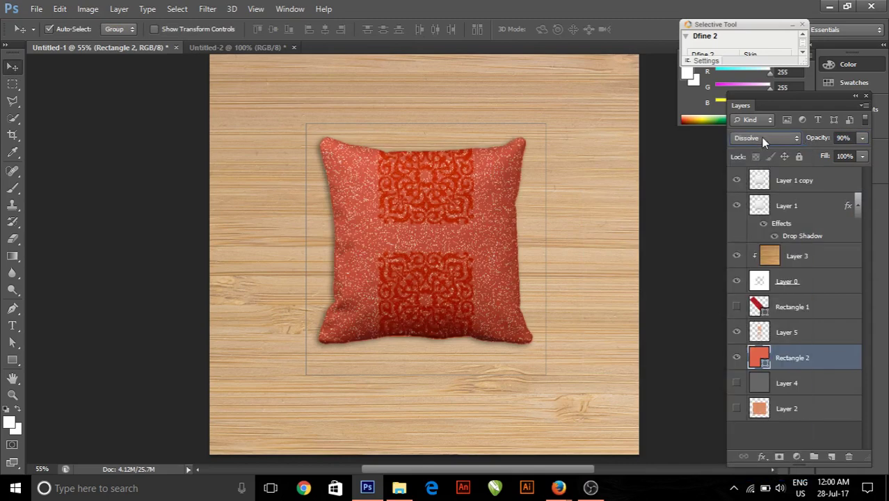
click(761, 137)
click(751, 192)
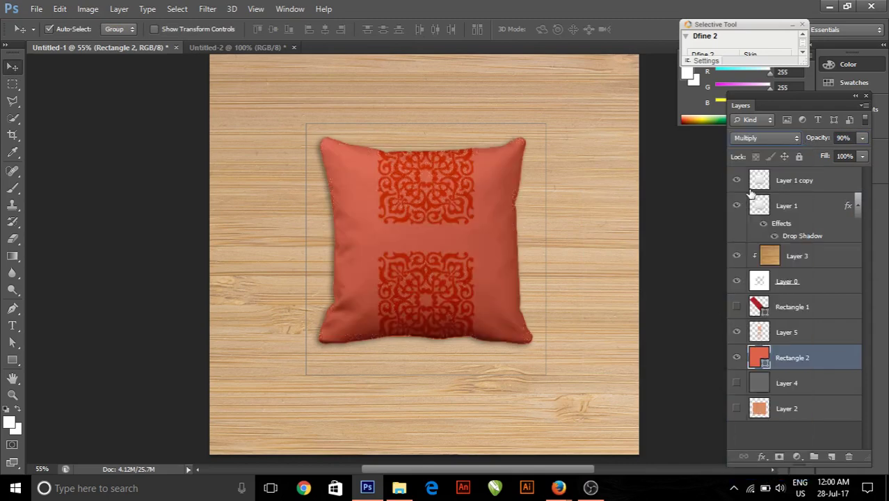
click(762, 143)
click(739, 248)
click(760, 141)
click(746, 266)
click(761, 139)
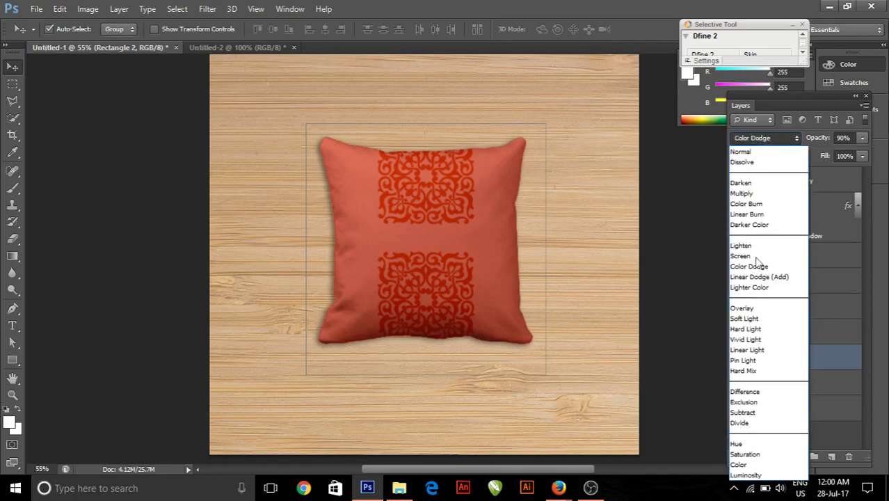
click(748, 308)
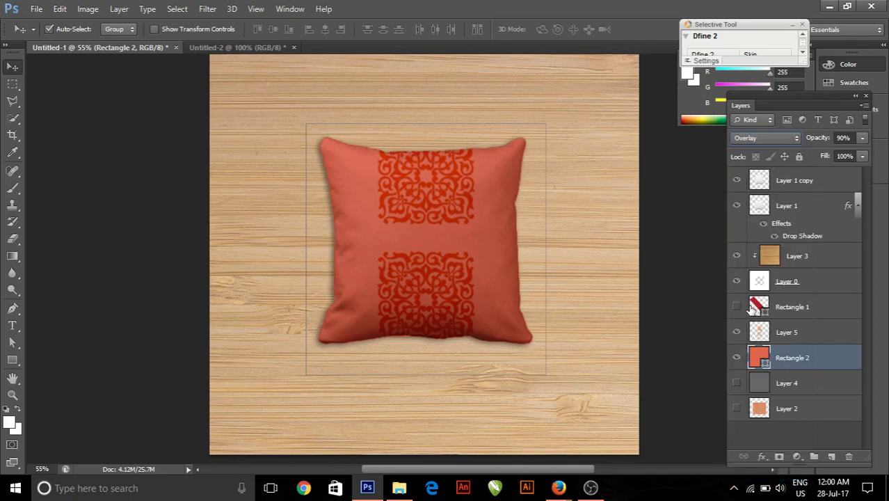
Step: Rasterize the Rectangle 2 shape layer
right_click(810, 347)
click(585, 152)
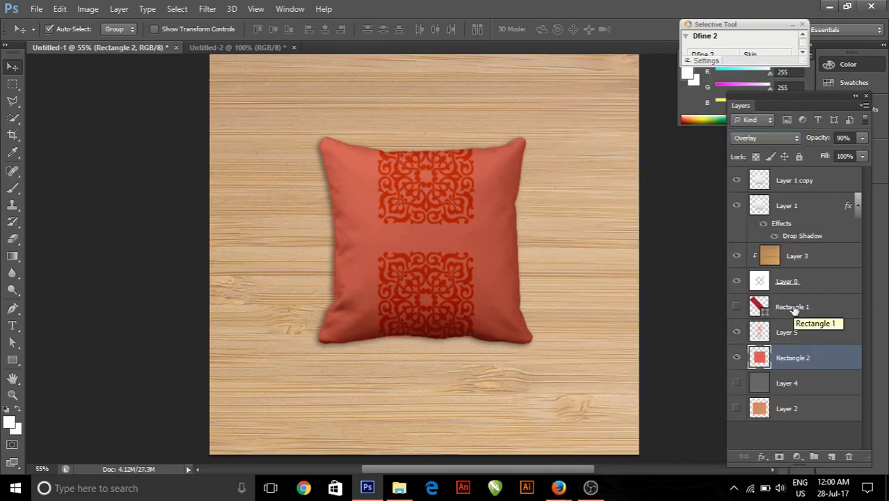
click(79, 14)
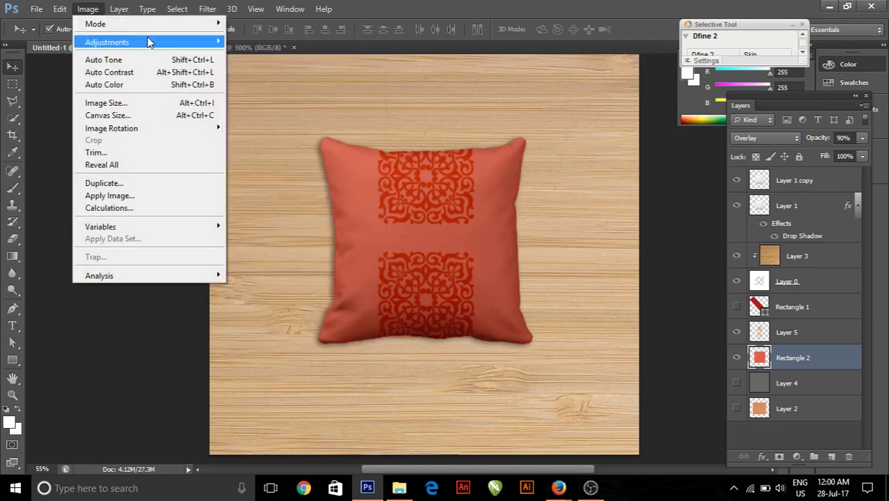
Step: Apply Hue/Saturation with Hue -180 and Saturation -42 to turn the pillow teal
click(282, 110)
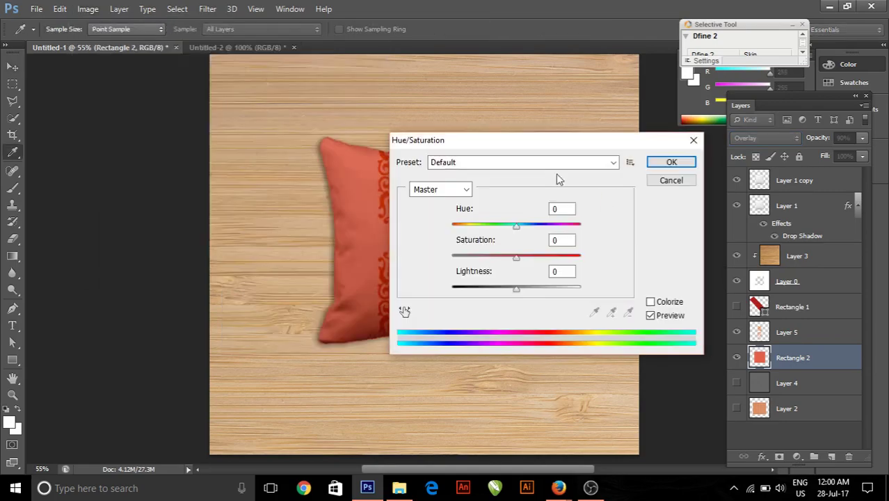
drag(516, 143, 670, 115)
mouse_move(672, 199)
mouse_down()
mouse_move(708, 197)
mouse_move(635, 194)
mouse_move(661, 196)
mouse_up()
mouse_move(668, 227)
mouse_down()
mouse_move(596, 216)
mouse_move(627, 225)
mouse_up()
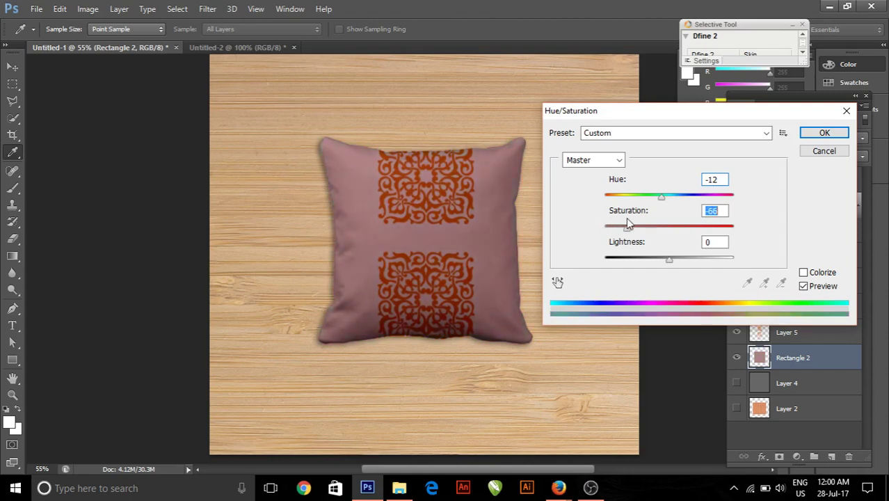
drag(660, 196, 604, 193)
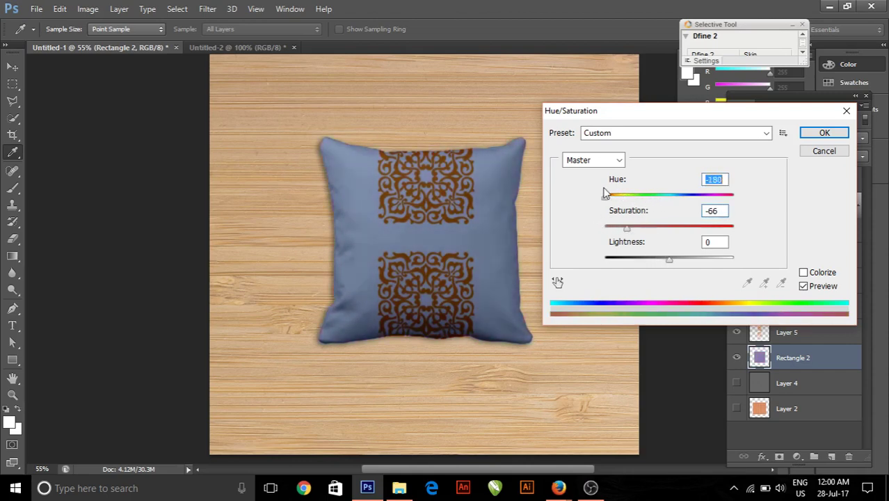
drag(630, 226, 638, 227)
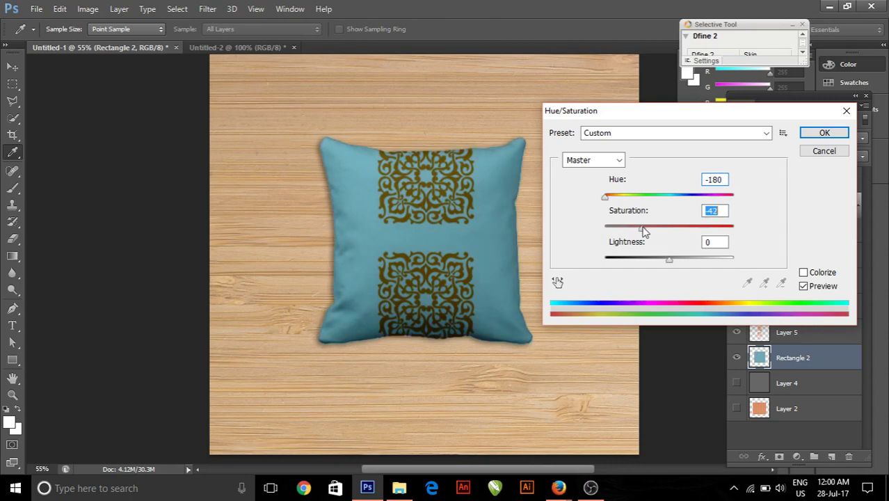
click(823, 132)
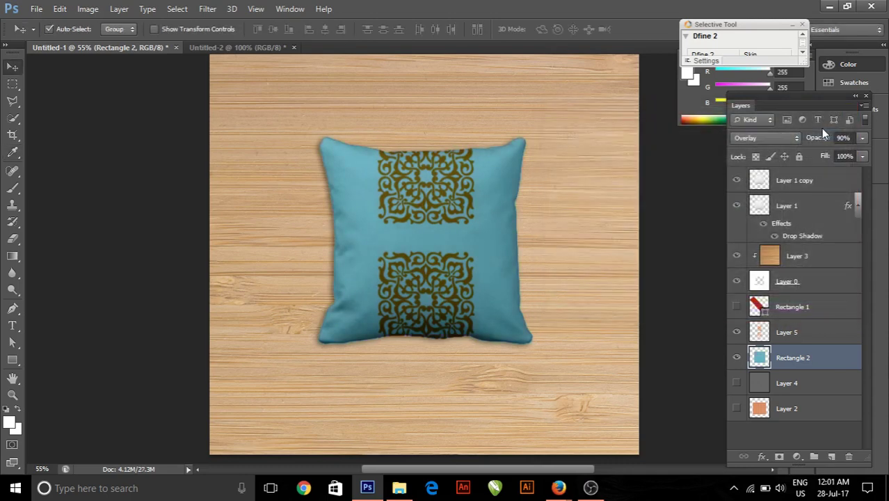
click(794, 332)
Step: Set Layer 5 to Normal blending at 64% opacity, making the pattern orange
click(758, 138)
click(748, 151)
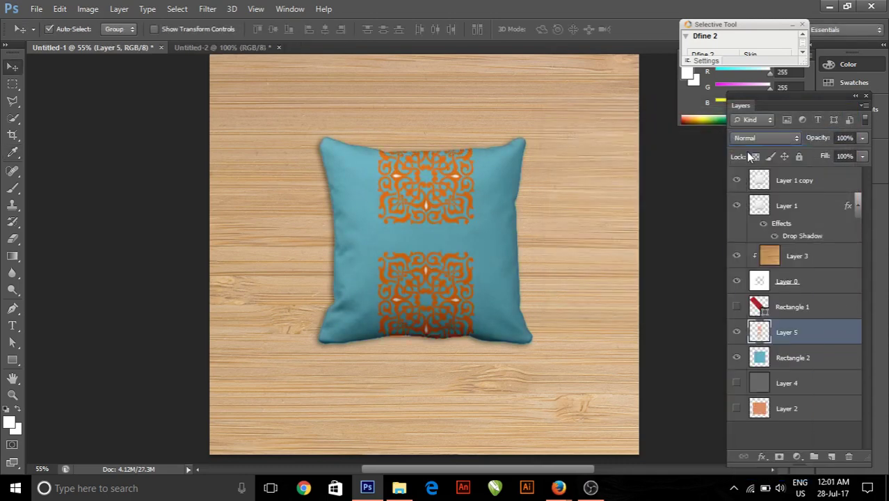
drag(821, 138, 798, 137)
Step: Recolour Rectangle 1 to teal 15616f, hide it, and show knit Layer 4
click(737, 306)
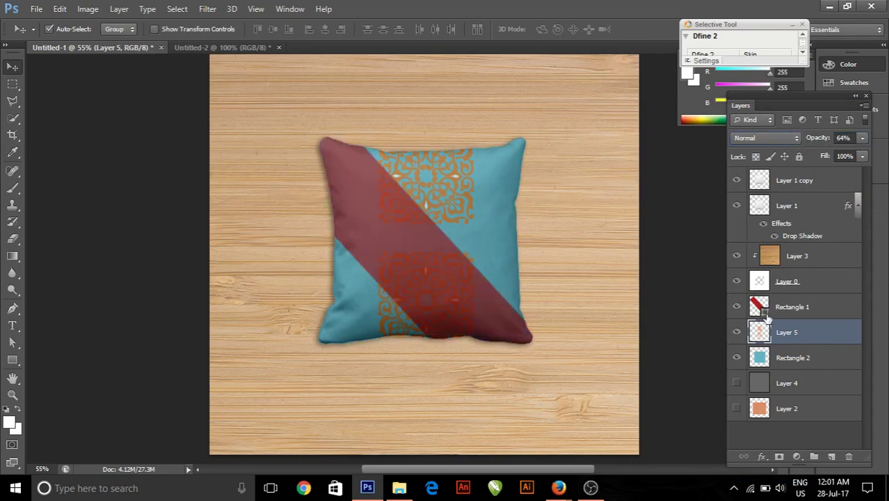
double_click(760, 310)
click(473, 195)
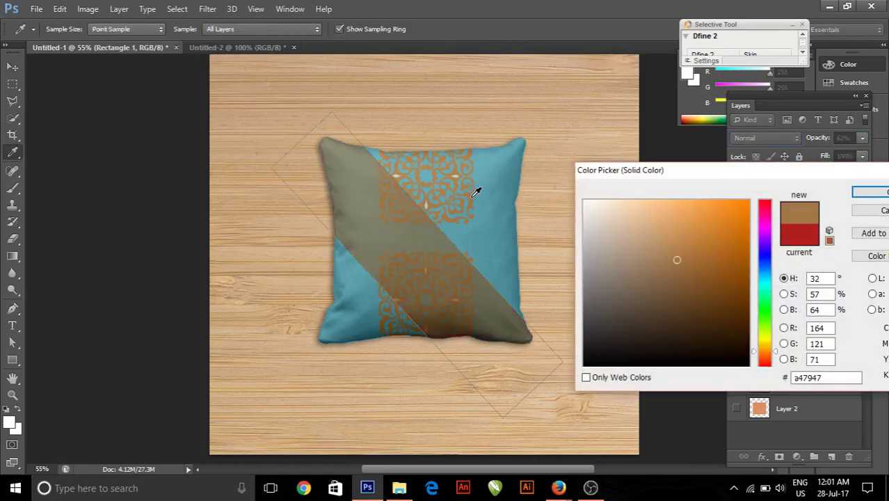
click(518, 205)
click(717, 293)
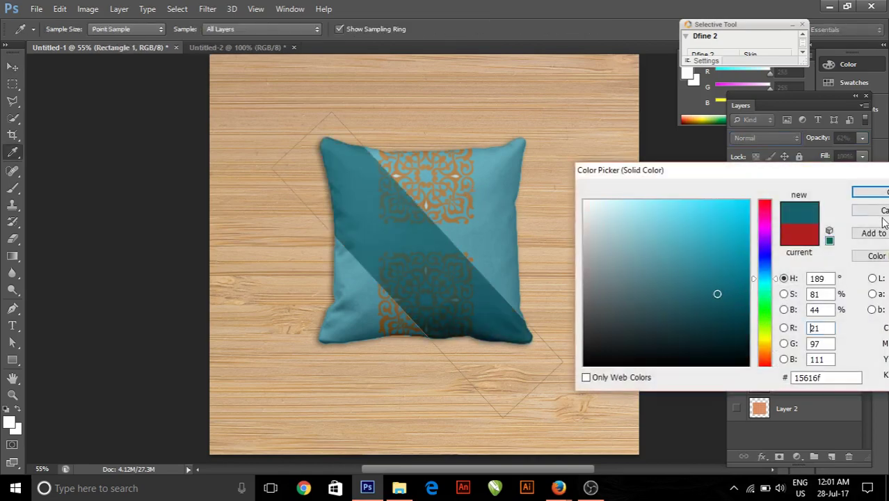
click(880, 194)
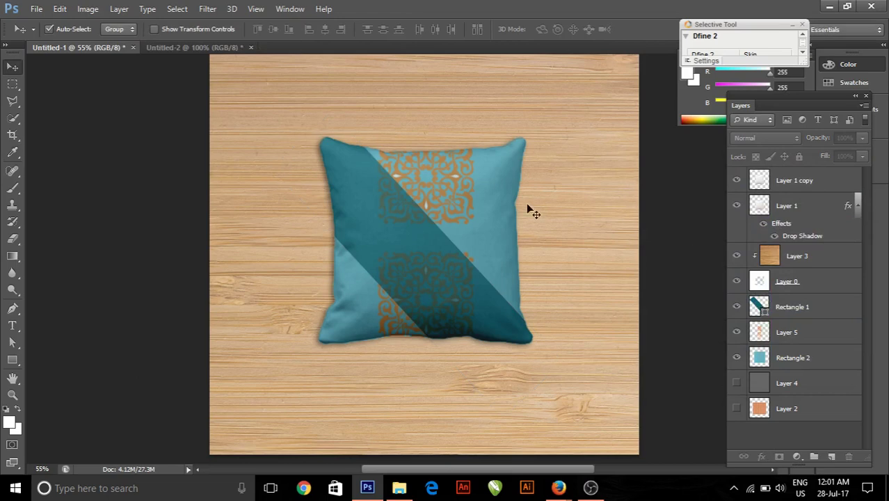
click(737, 307)
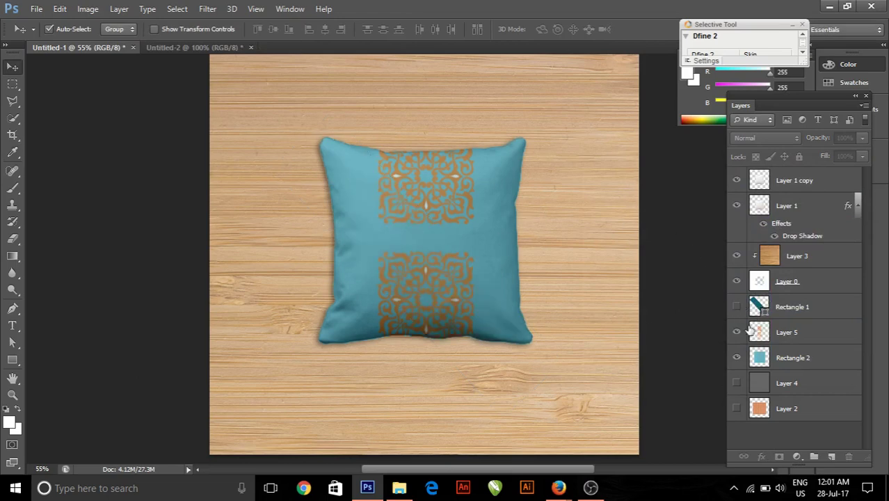
click(736, 384)
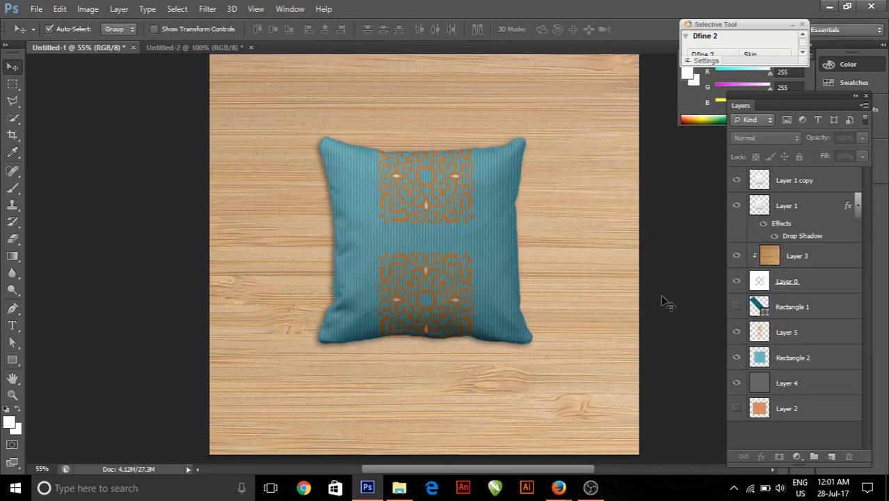
Step: Show the finished pillow full screen without panels, zoomed in, with the plugin panel minimized
key(f)
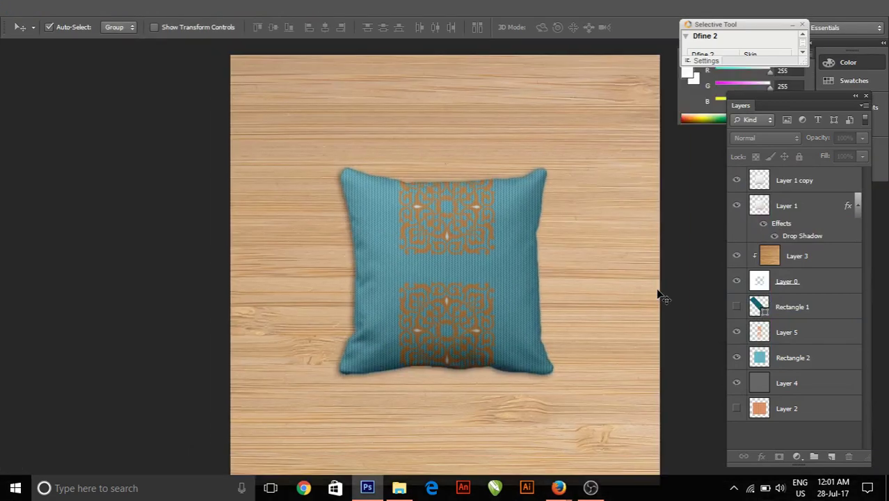
key(f)
key(ctrl+plus)
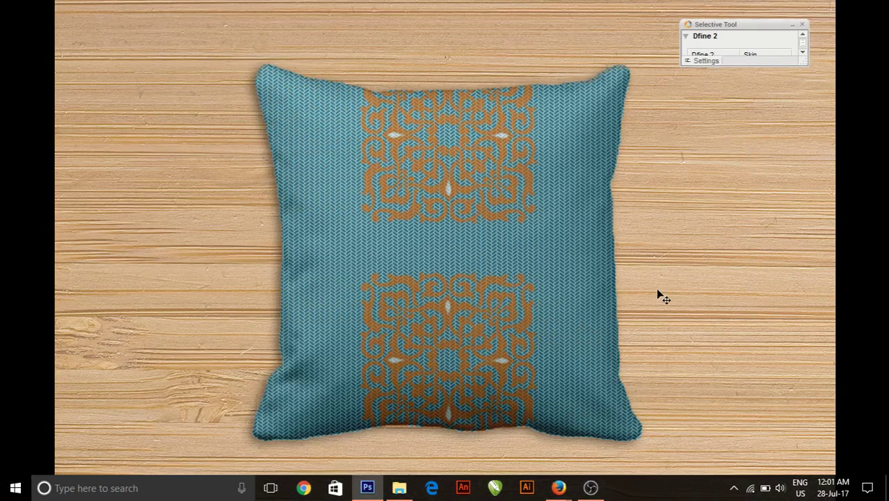
click(792, 25)
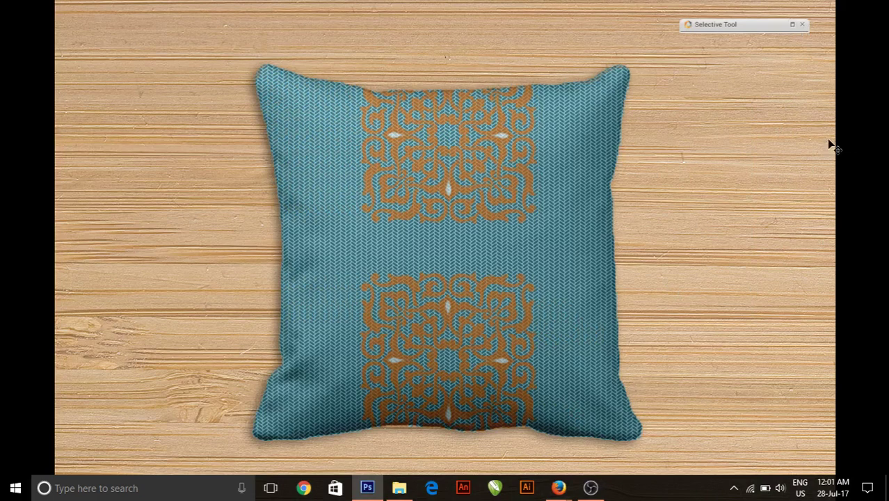